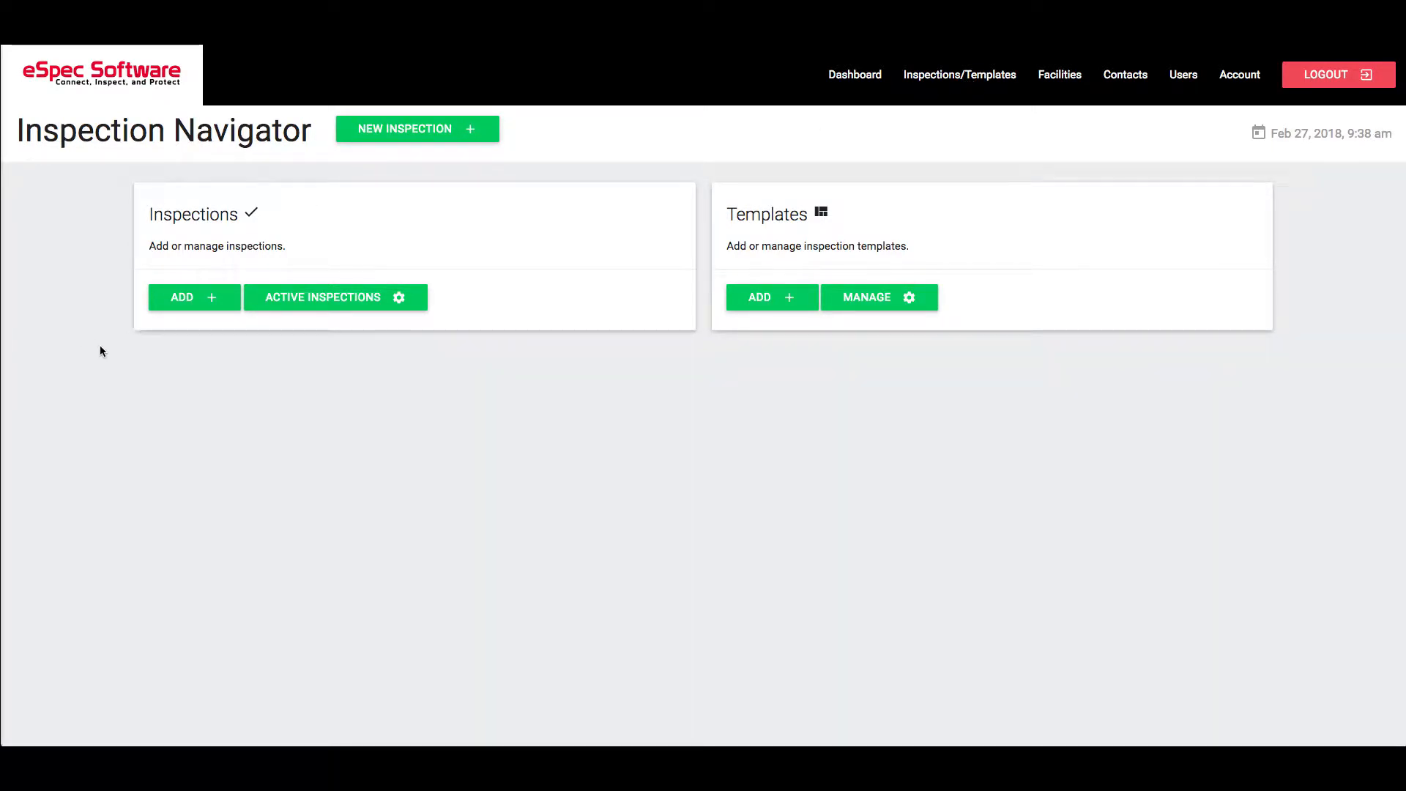
# - Create a new inspection with the task title "Test Facility Q1 2018"
pyautogui.click(216, 308)
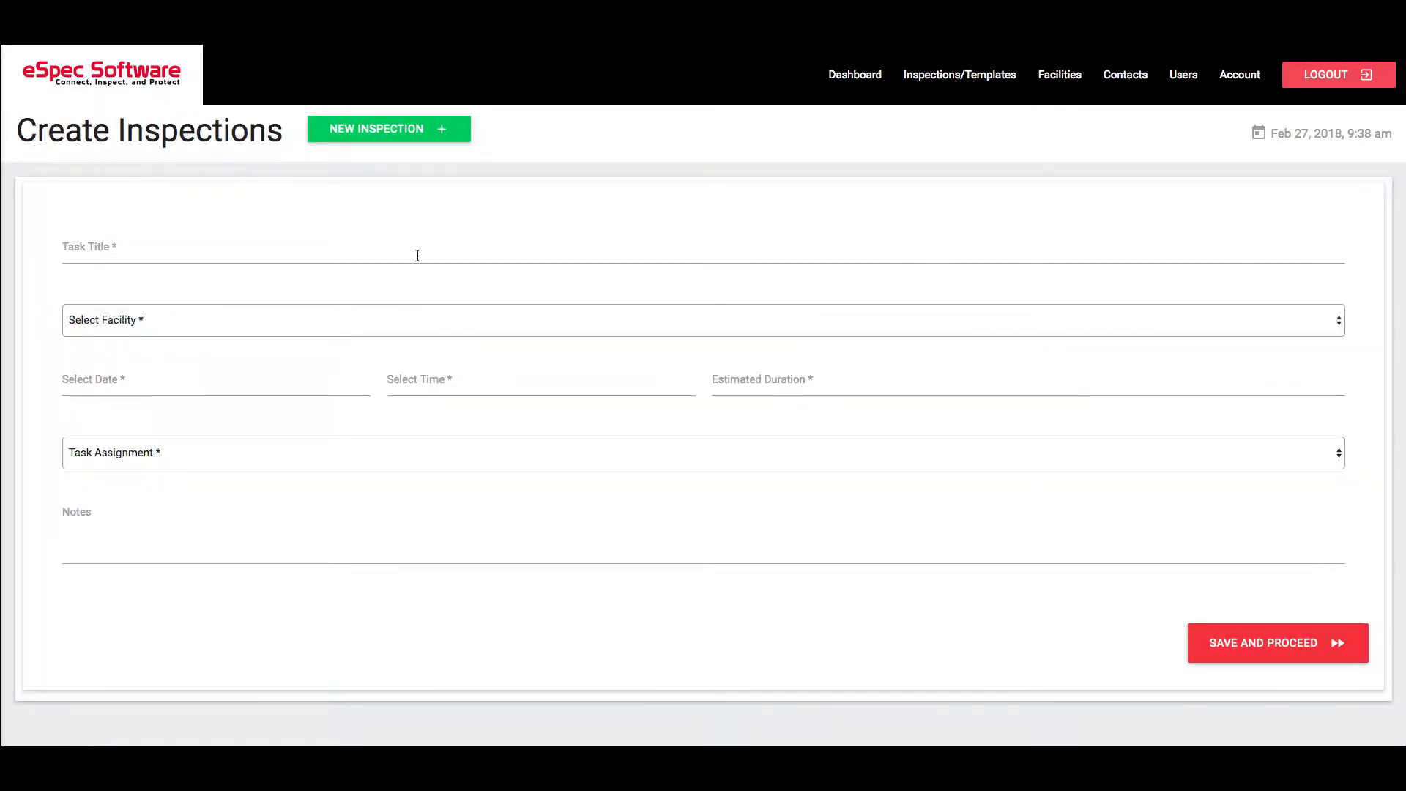
pyautogui.click(370, 246)
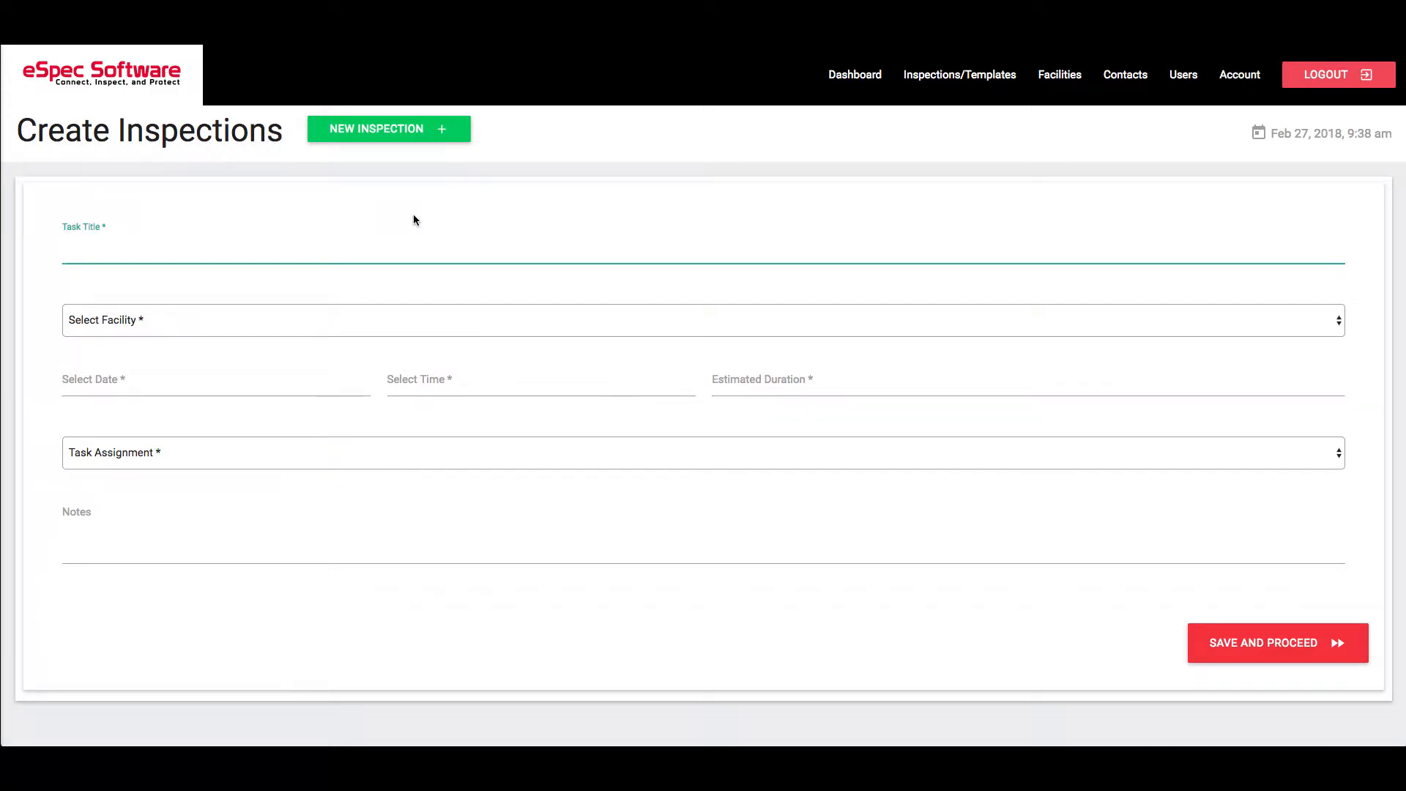
pyautogui.write('Test ')
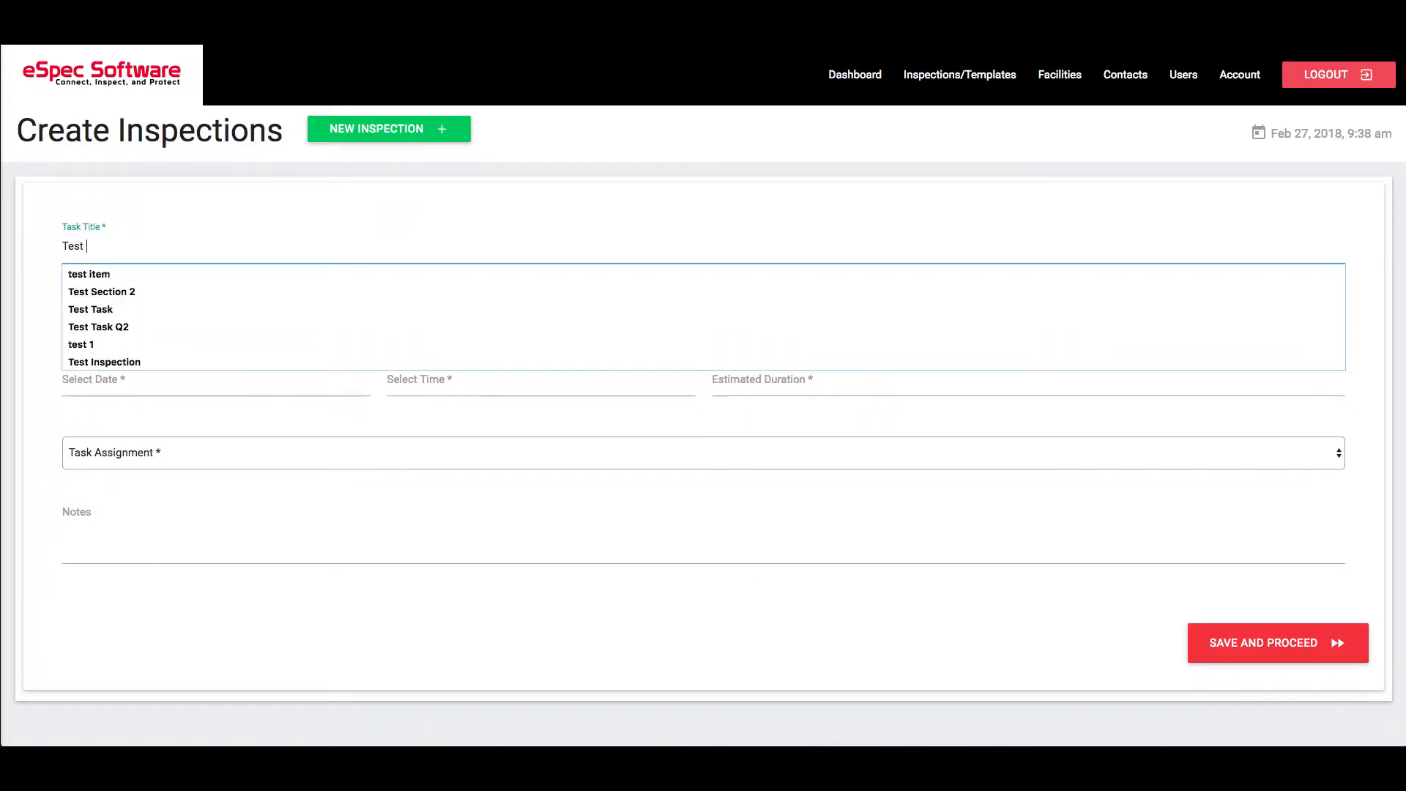
pyautogui.write('Facility ')
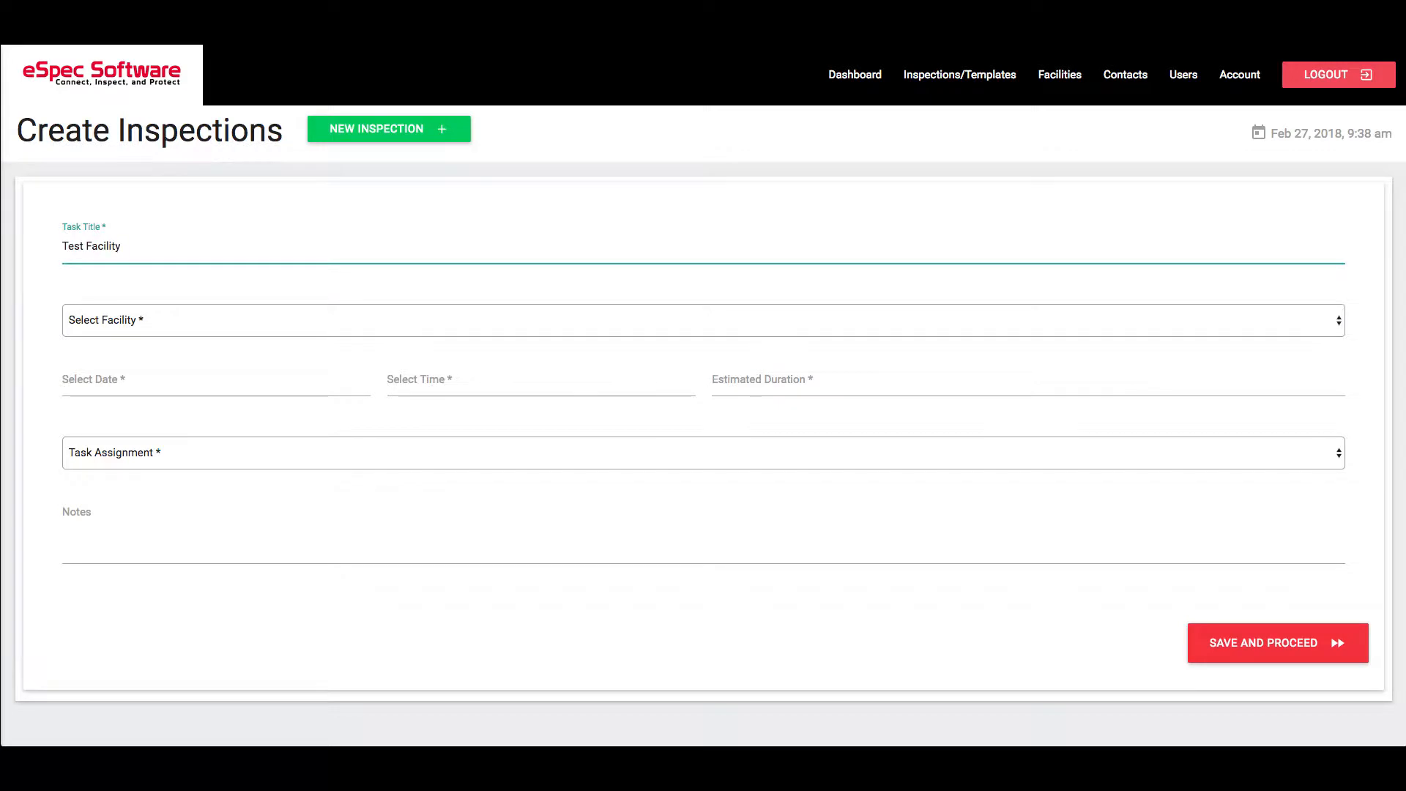
pyautogui.write('Q1 2018')
pyautogui.click(265, 278)
pyautogui.moveTo(200, 242); pyautogui.dragTo(55, 248)
# - Select Test Facility as the facility for the inspection
pyautogui.click(133, 278)
pyautogui.click(207, 321)
pyautogui.click(195, 333)
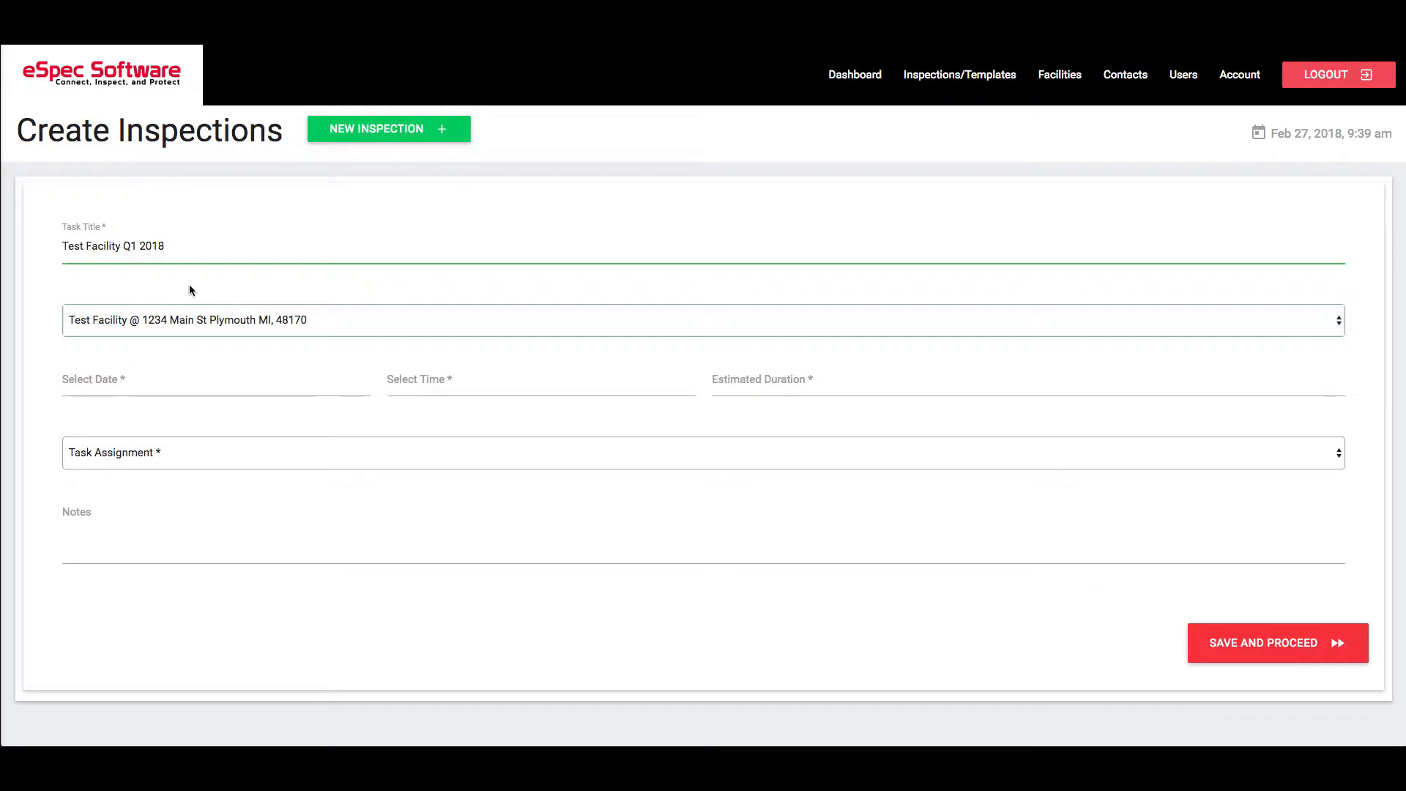
pyautogui.click(198, 320)
pyautogui.click(163, 285)
# - Schedule the inspection for 28 February, 2018 at 12:30 PM
pyautogui.click(161, 384)
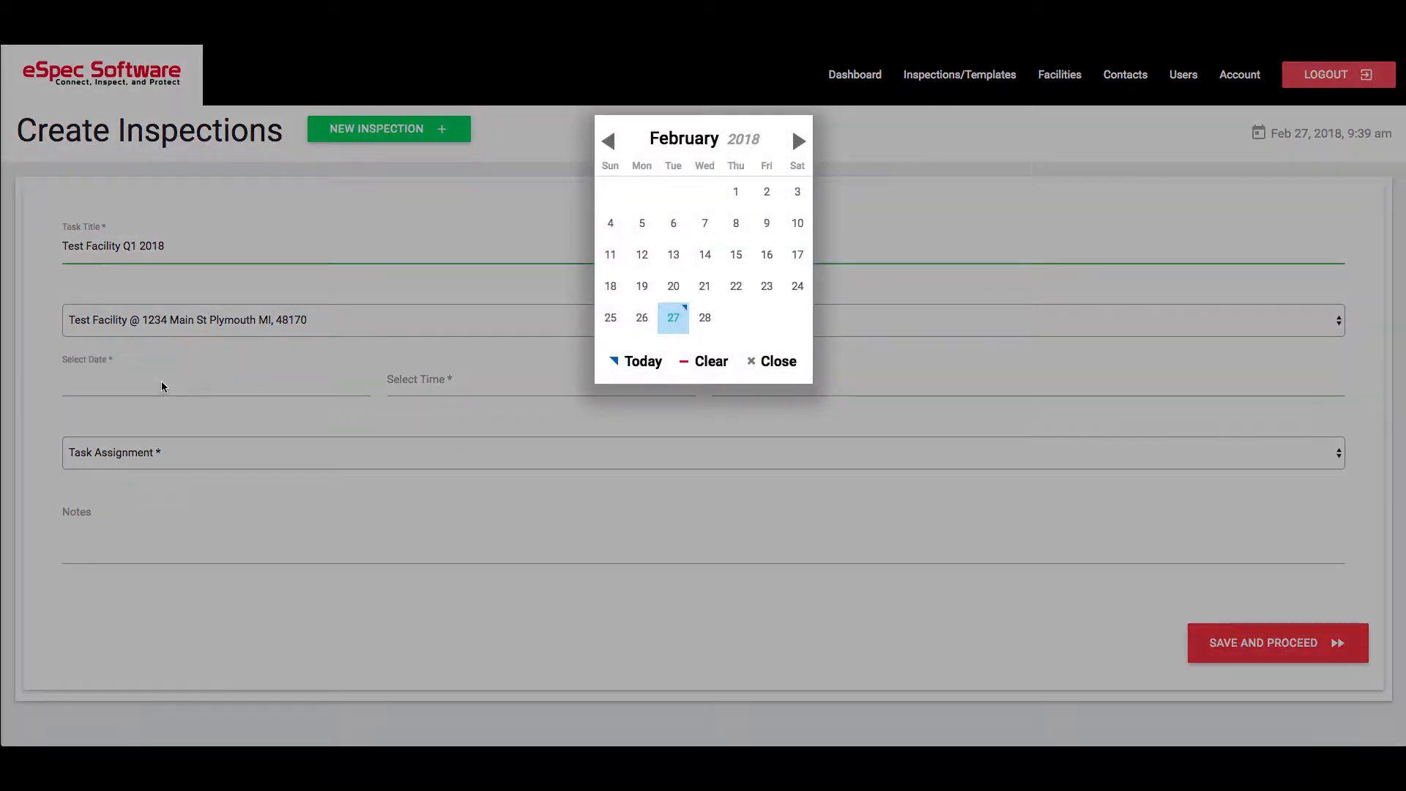
pyautogui.click(705, 317)
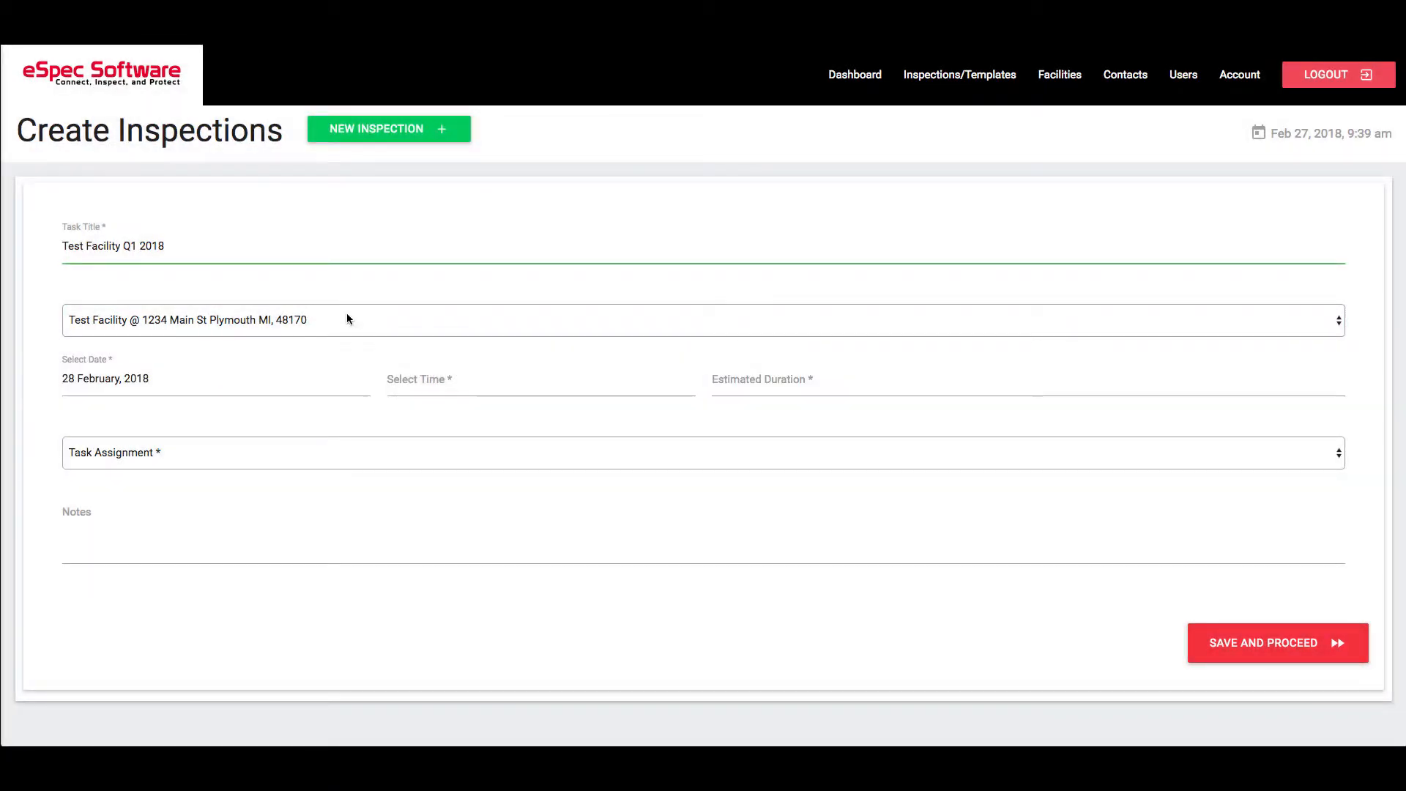
pyautogui.click(432, 382)
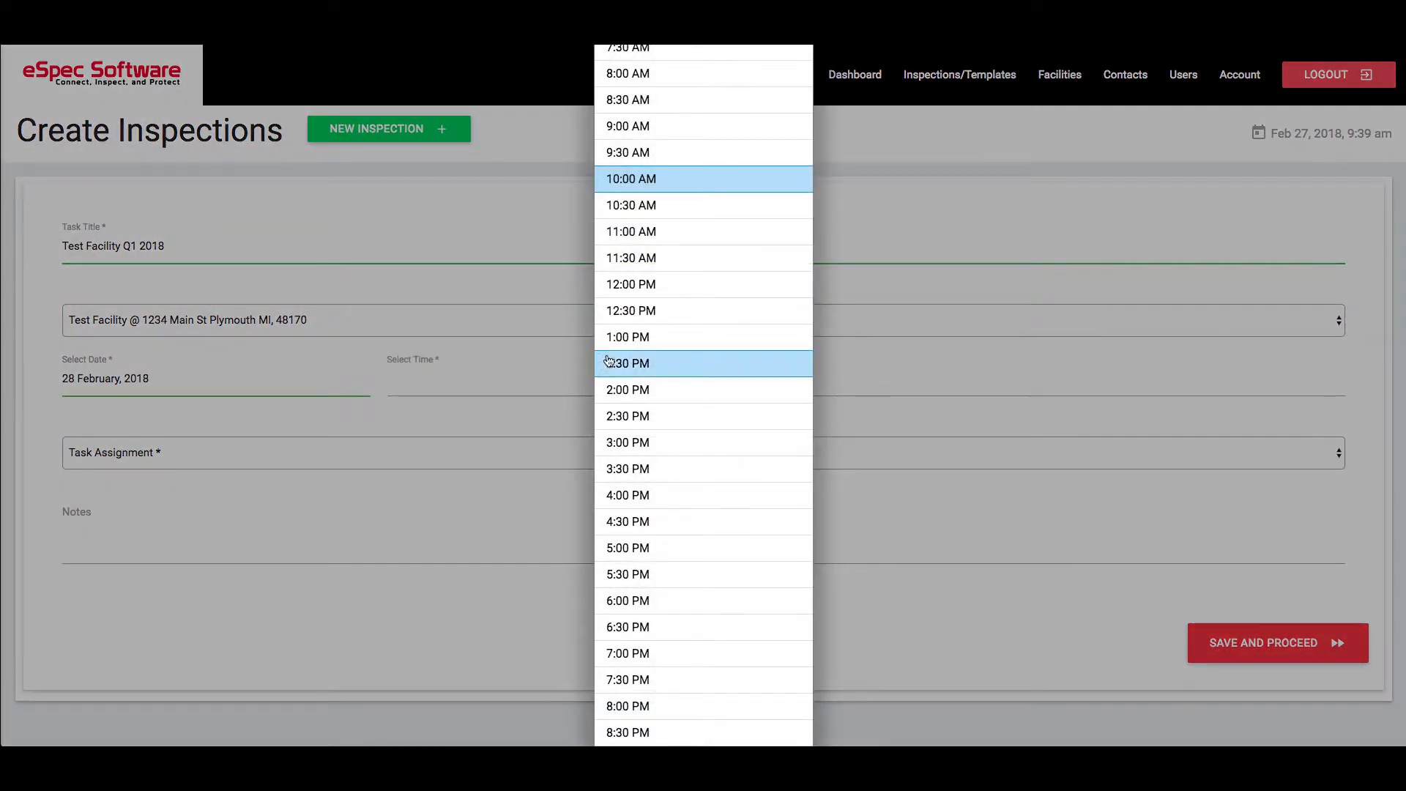
pyautogui.click(635, 316)
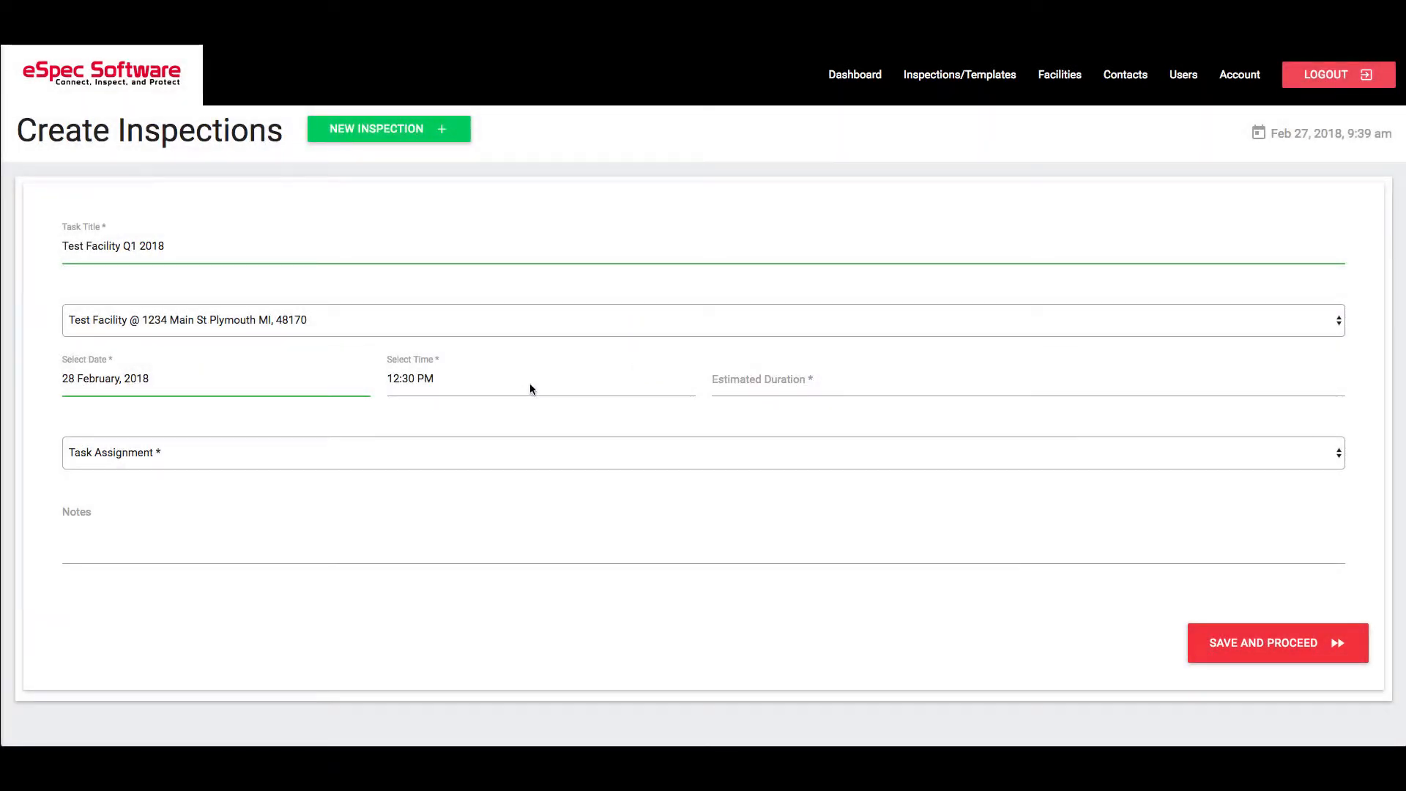
# - Set the estimated duration to "2 hours" and assign the task to Test User
pyautogui.click(782, 378)
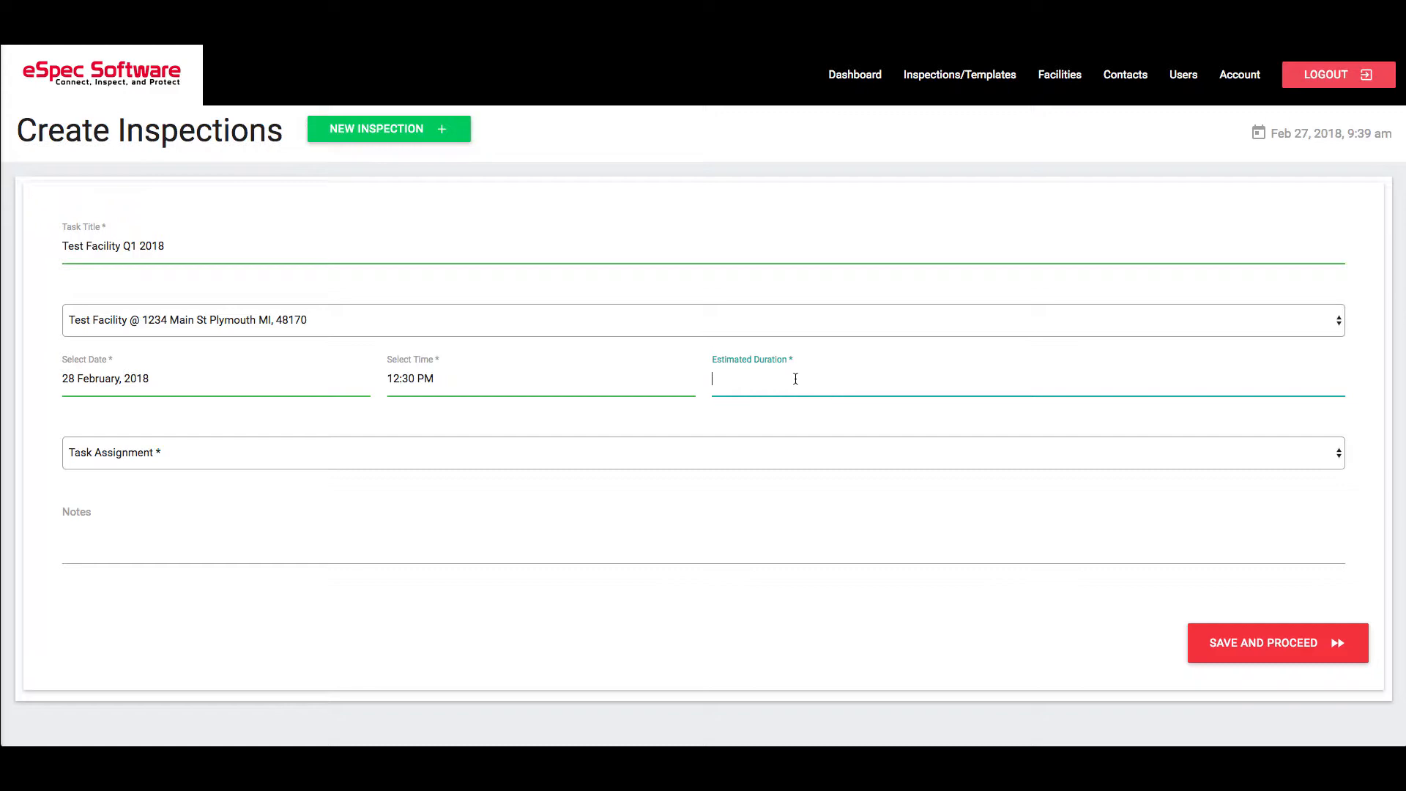
pyautogui.write('2 hours')
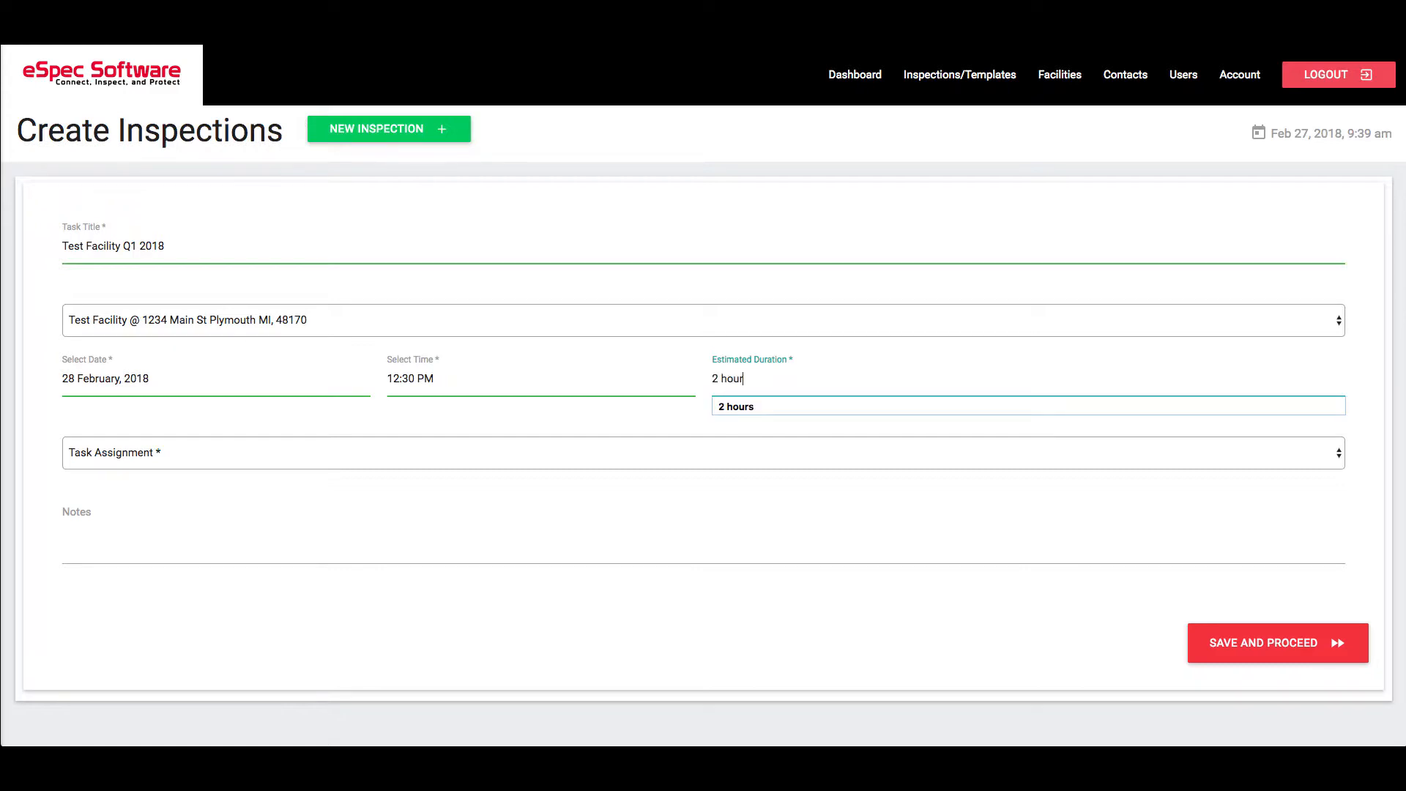
pyautogui.click(641, 422)
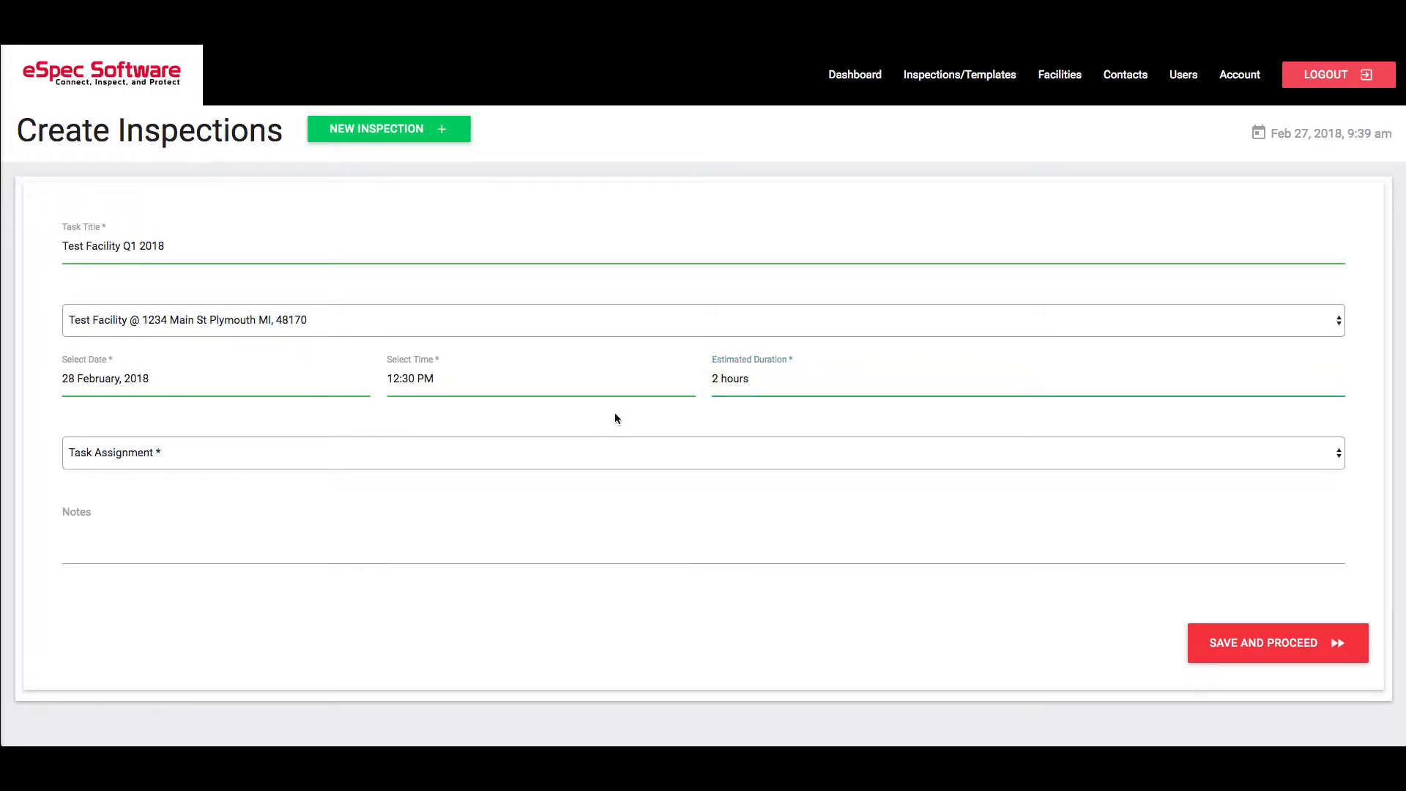
pyautogui.click(393, 454)
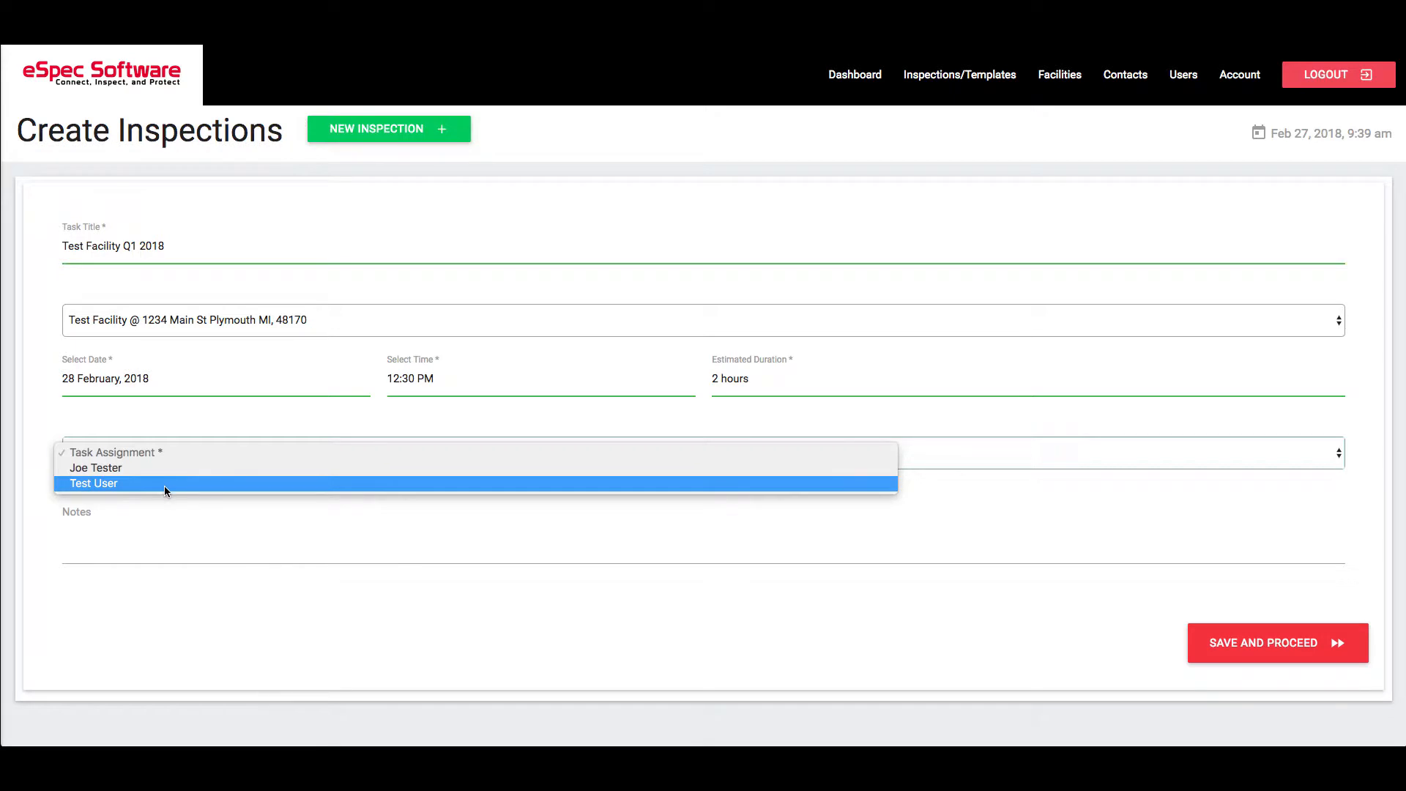
pyautogui.click(97, 485)
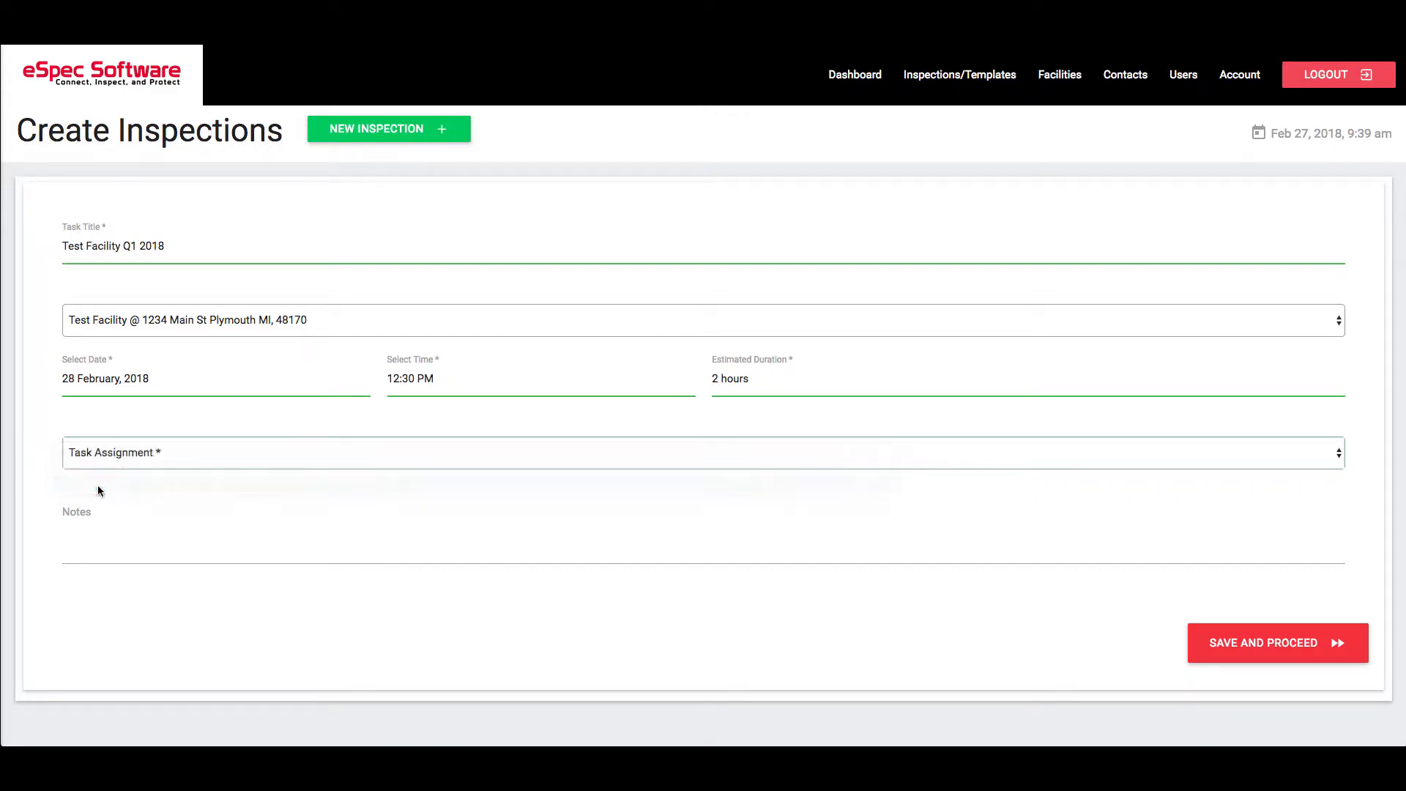
# - Enter the note "Please pay attention to tank #1", save the inspection details and proceed to the sections
pyautogui.click(180, 518)
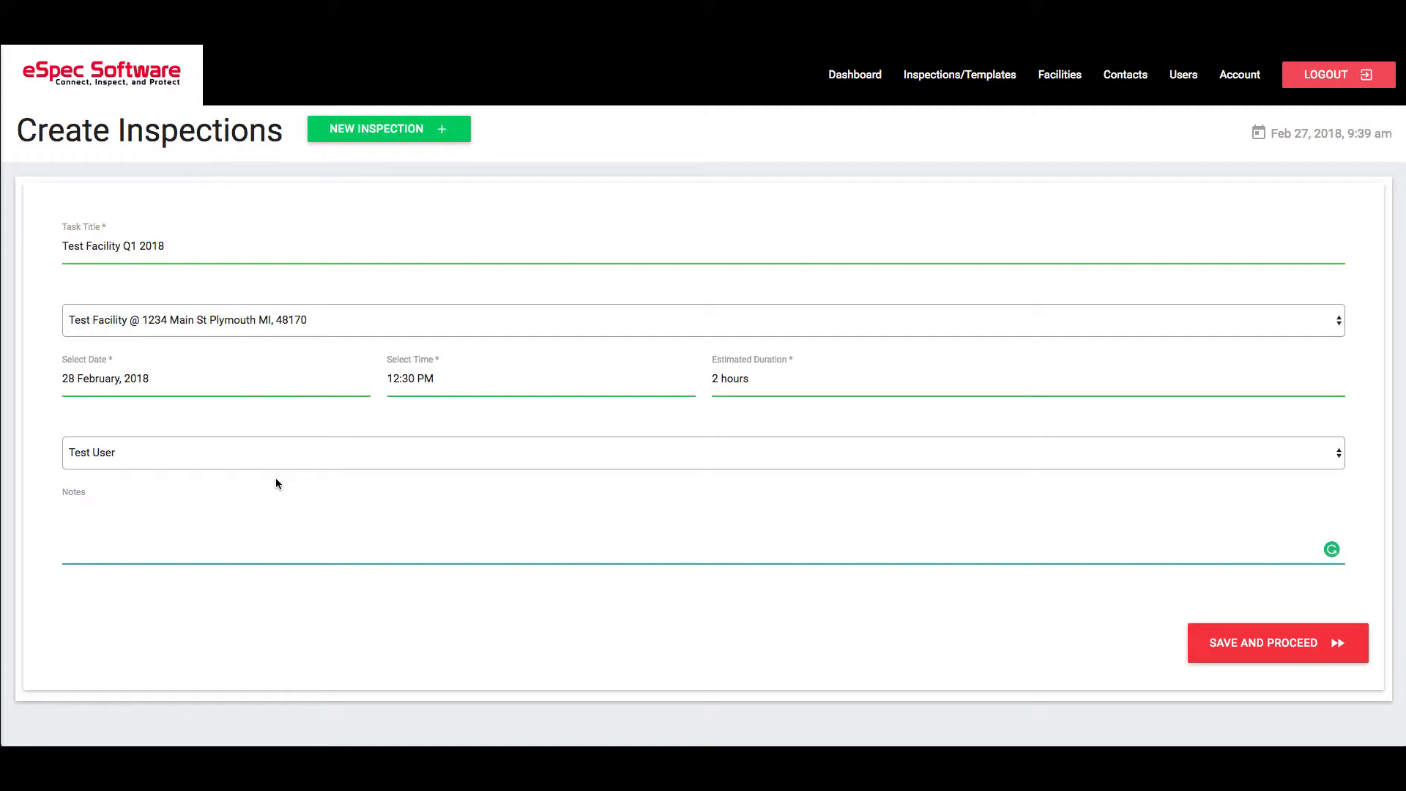
pyautogui.write('Please pa')
pyautogui.write('y attention ')
pyautogui.write('to tank')
pyautogui.write(' #!')
pyautogui.write('1')
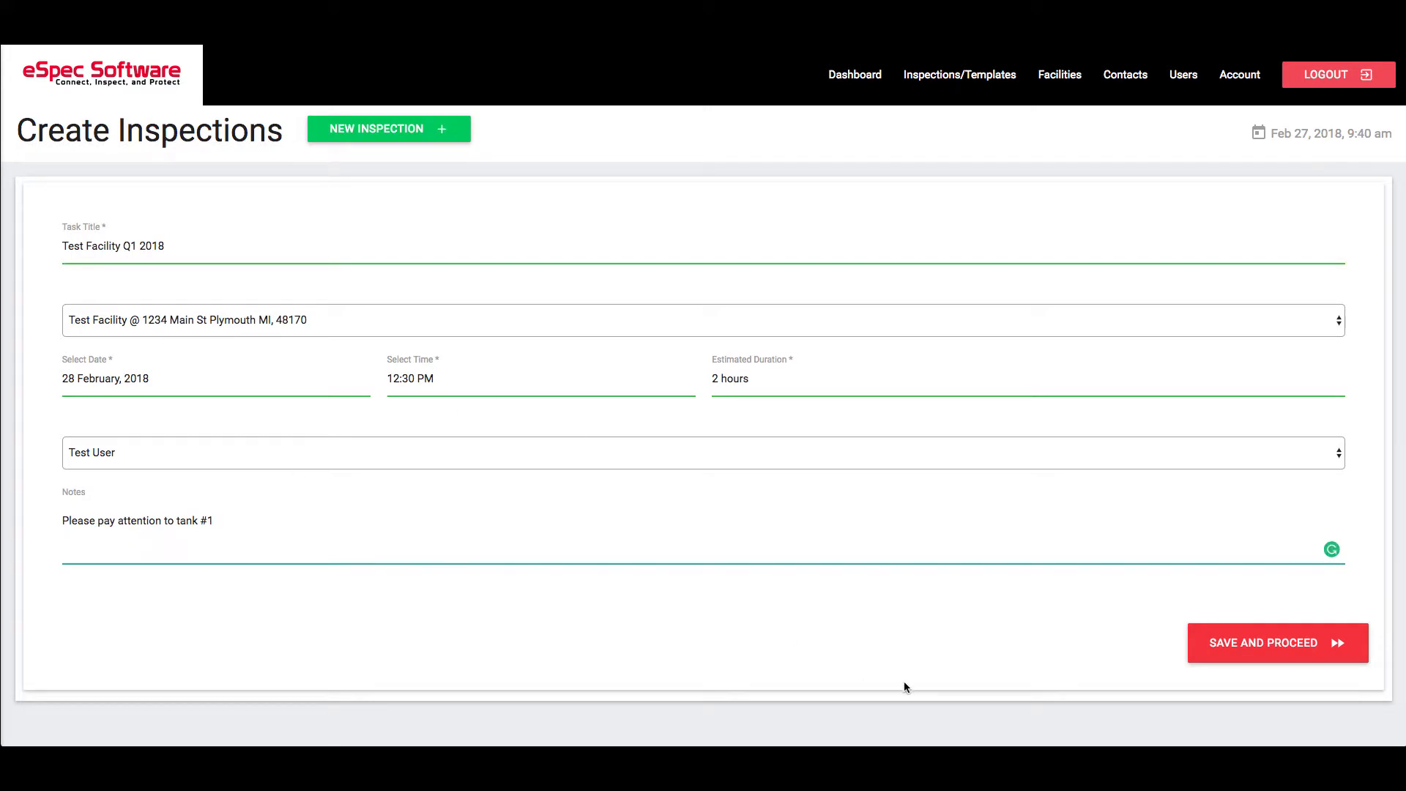
pyautogui.click(1272, 639)
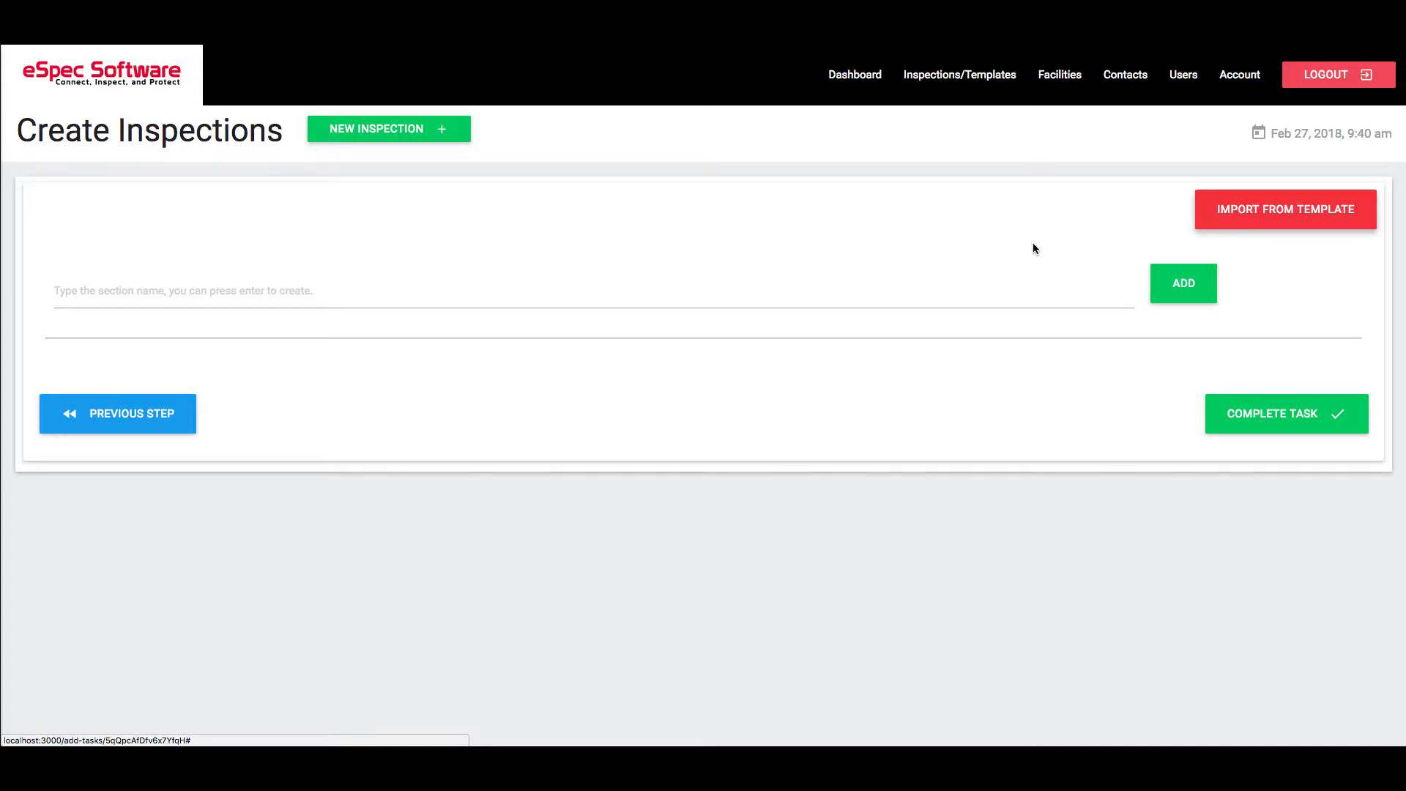
# - Add a section named "Tank 1" to the inspection
pyautogui.click(141, 295)
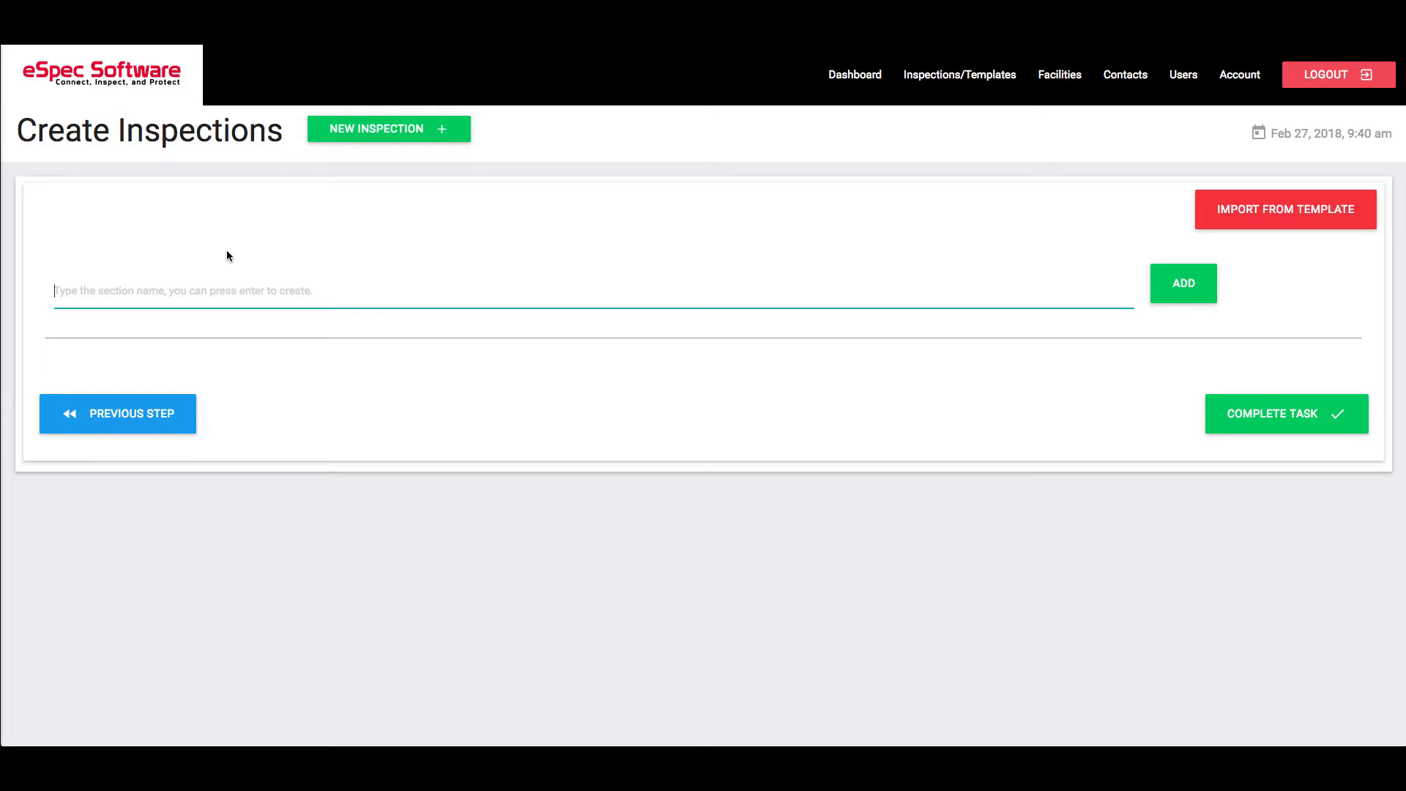
pyautogui.write('Tank')
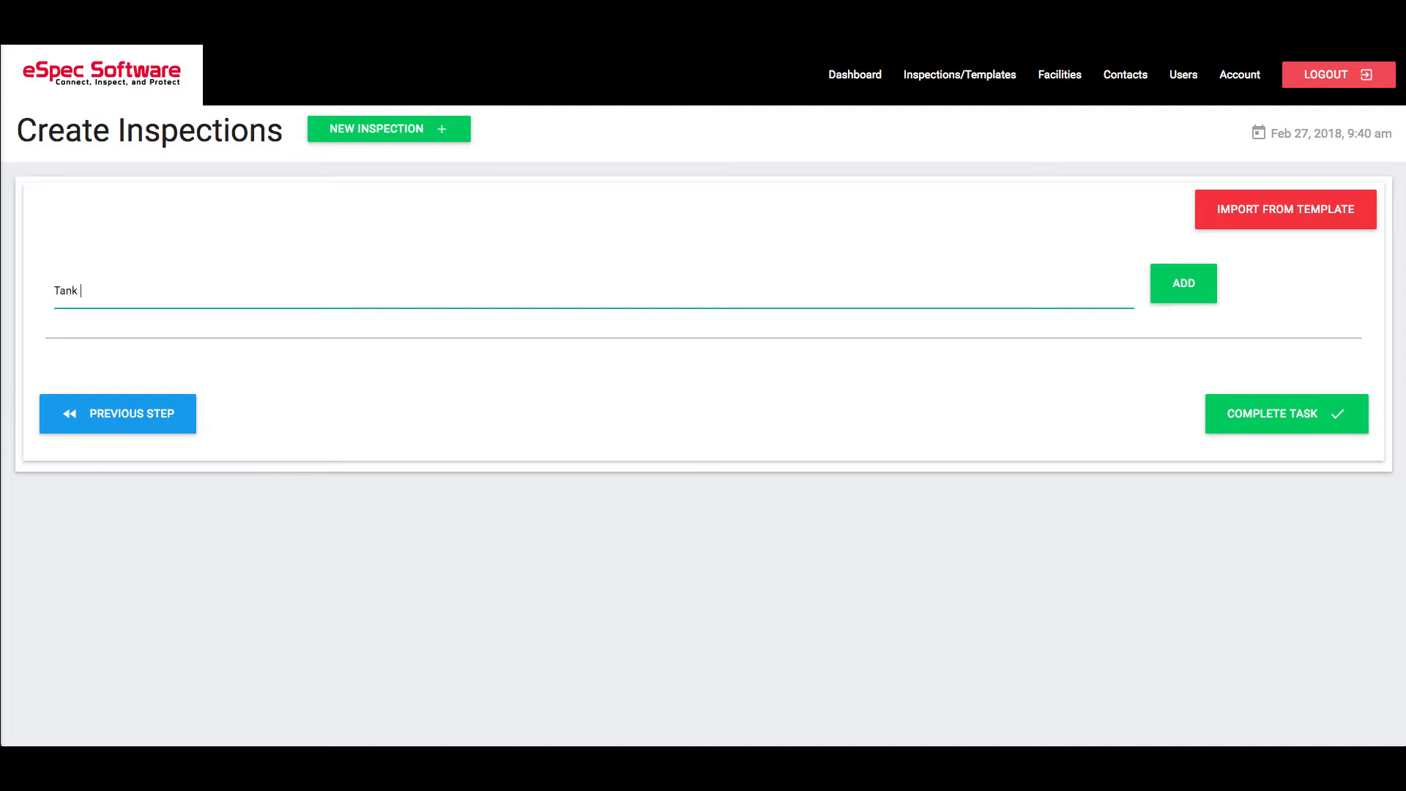
pyautogui.write(' 1')
pyautogui.click(1188, 292)
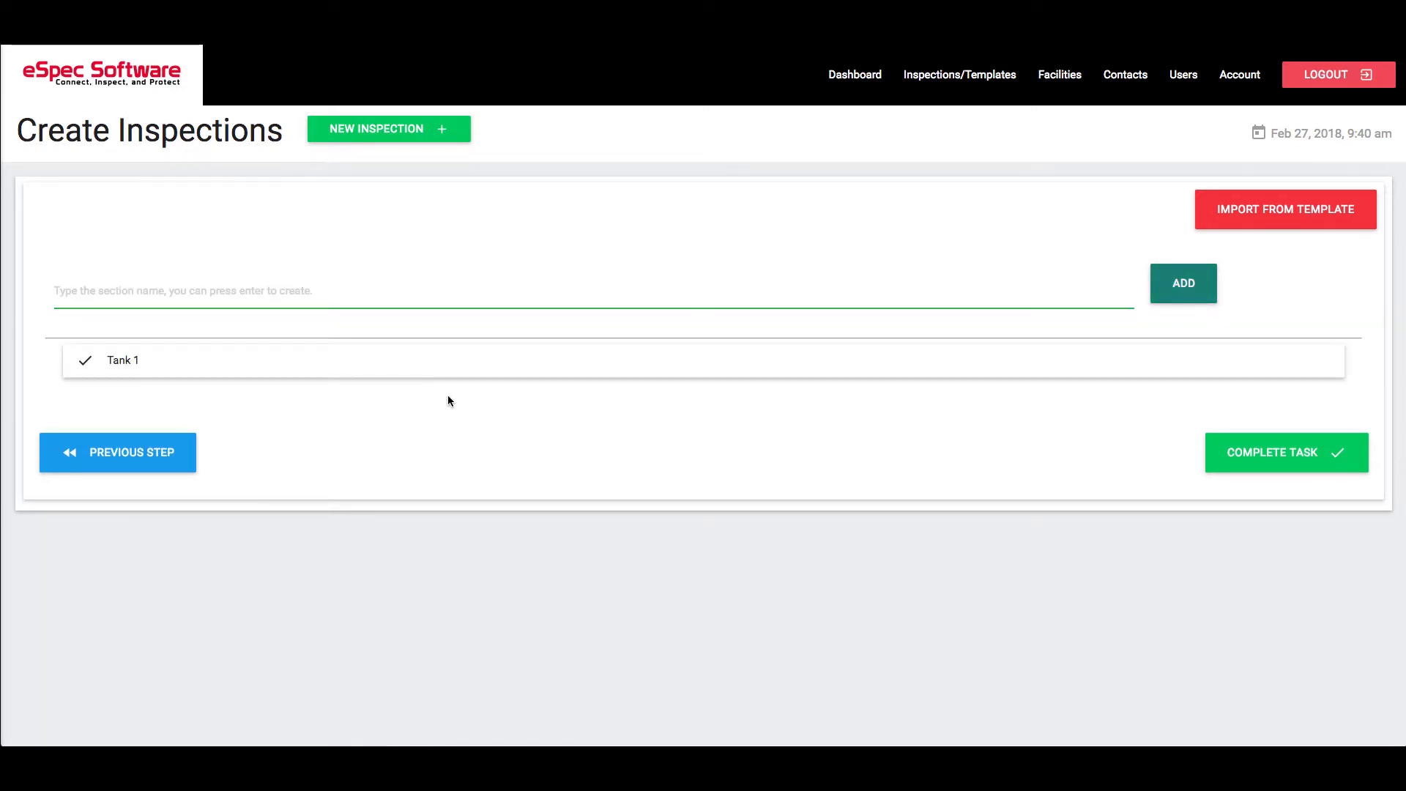
# - Start a new item in the Tank 1 section and name it "Check Piping"
pyautogui.click(330, 364)
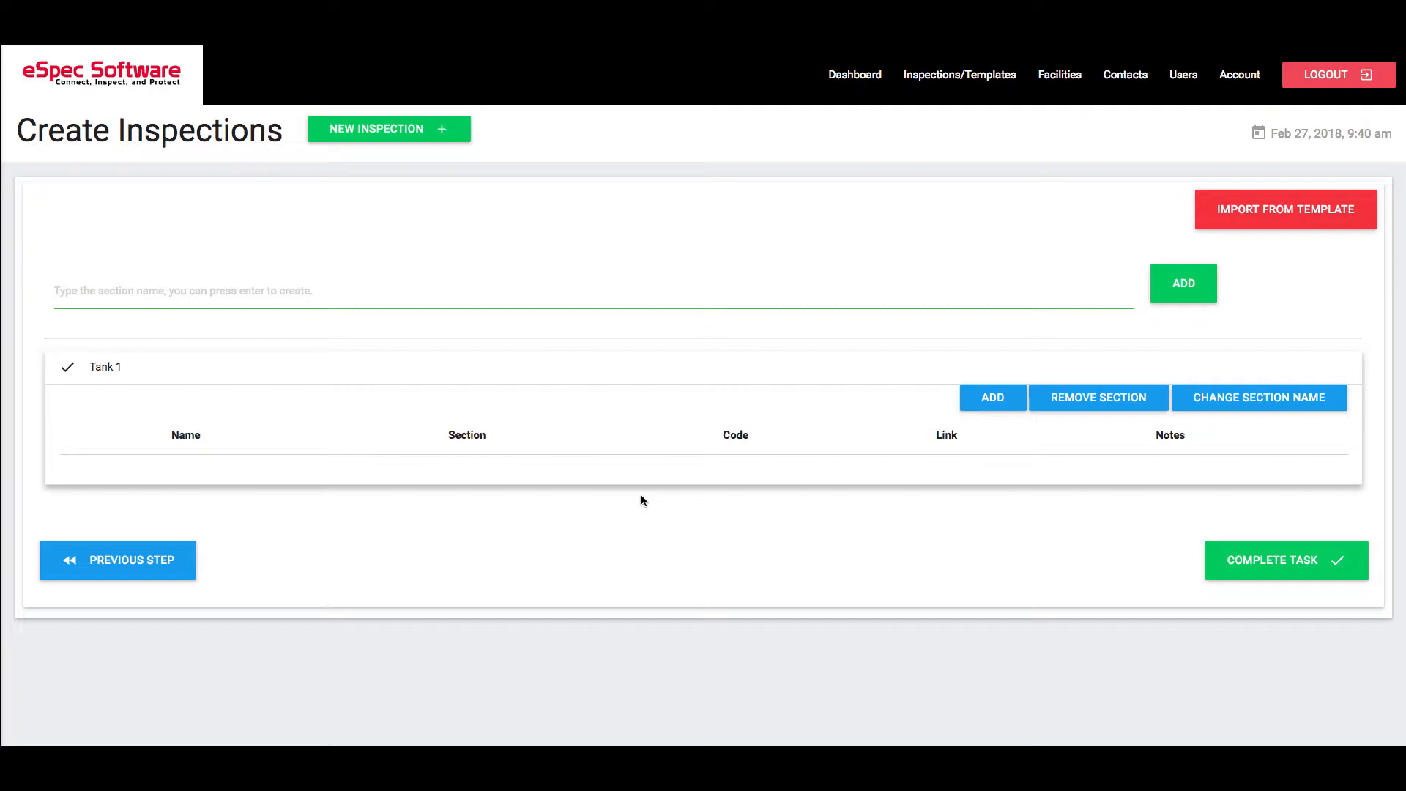
pyautogui.click(996, 402)
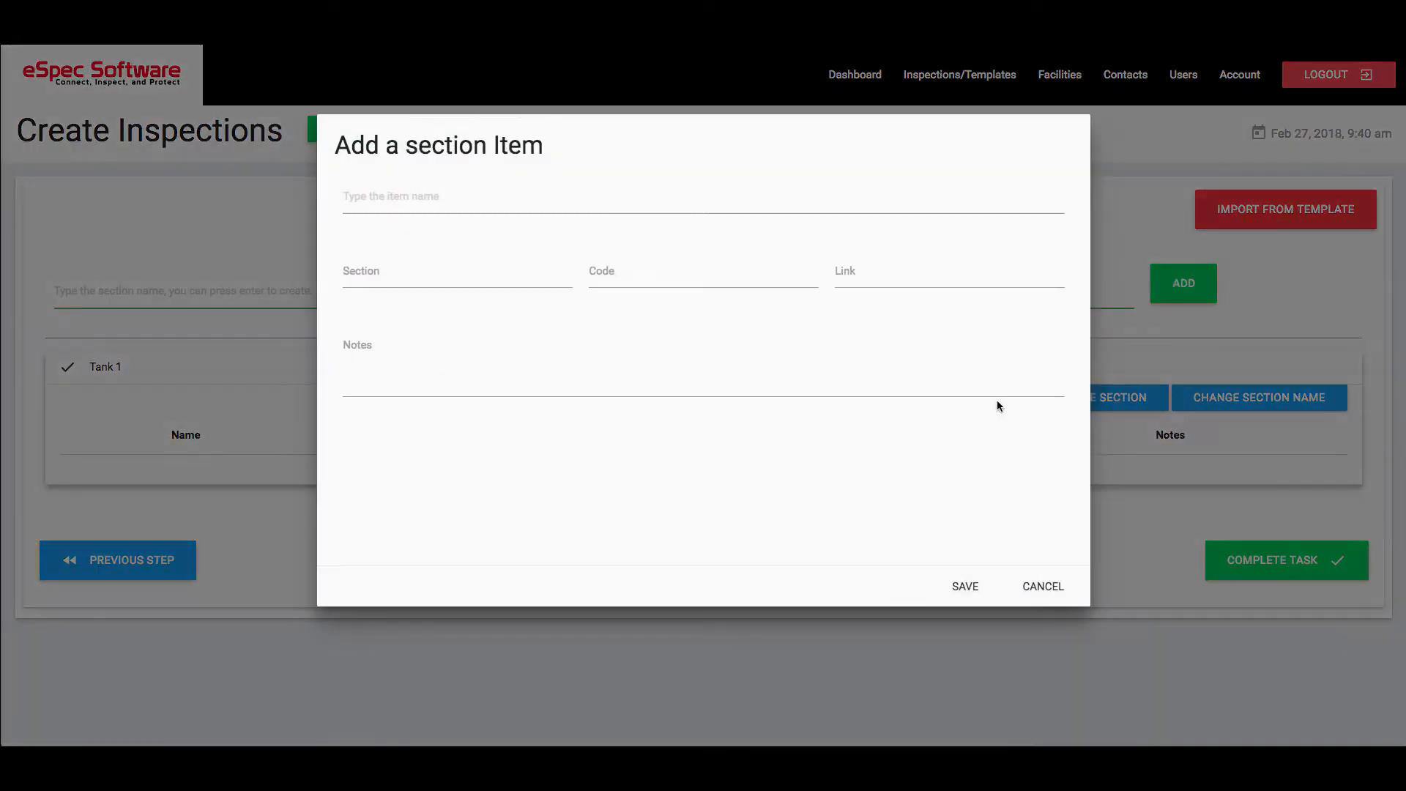
pyautogui.click(404, 195)
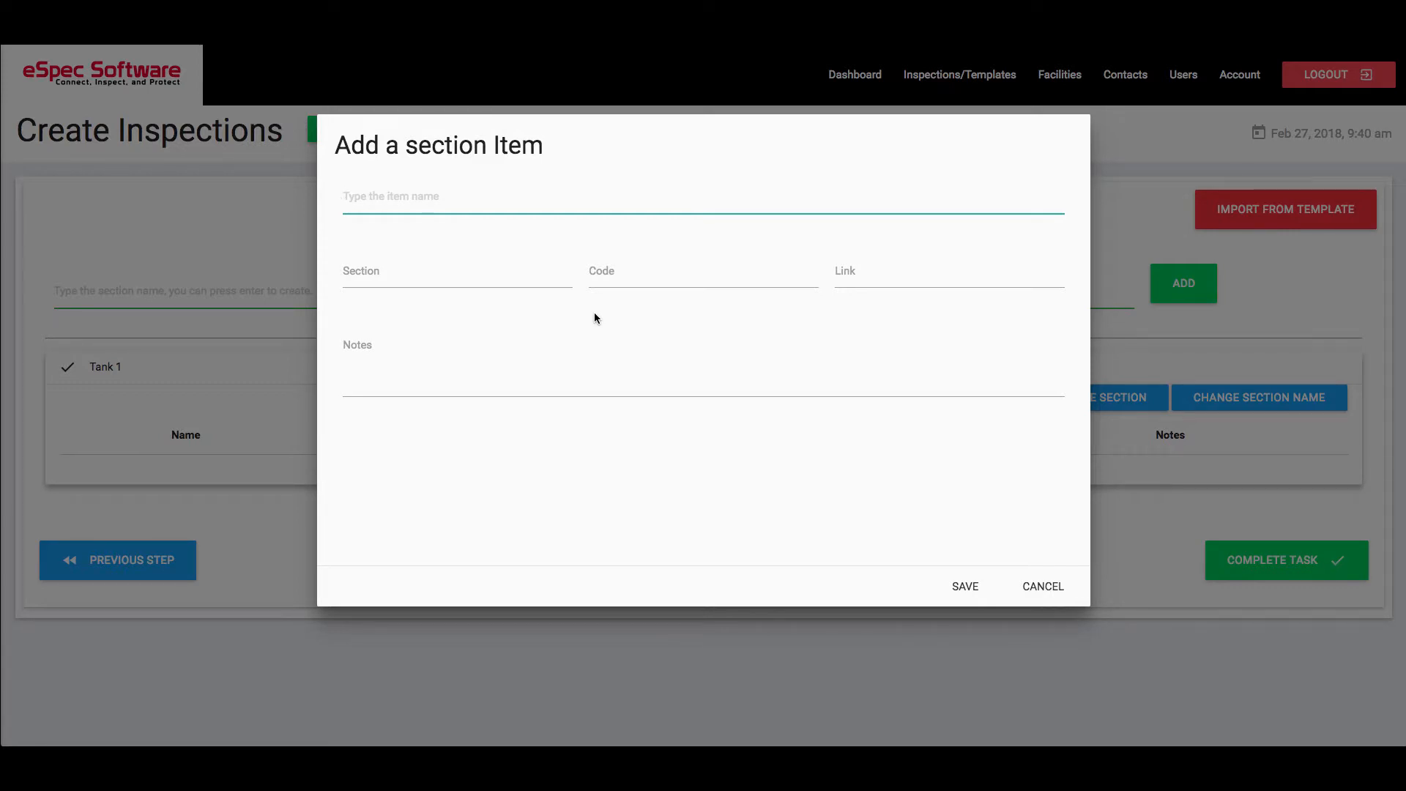
pyautogui.write('Check ')
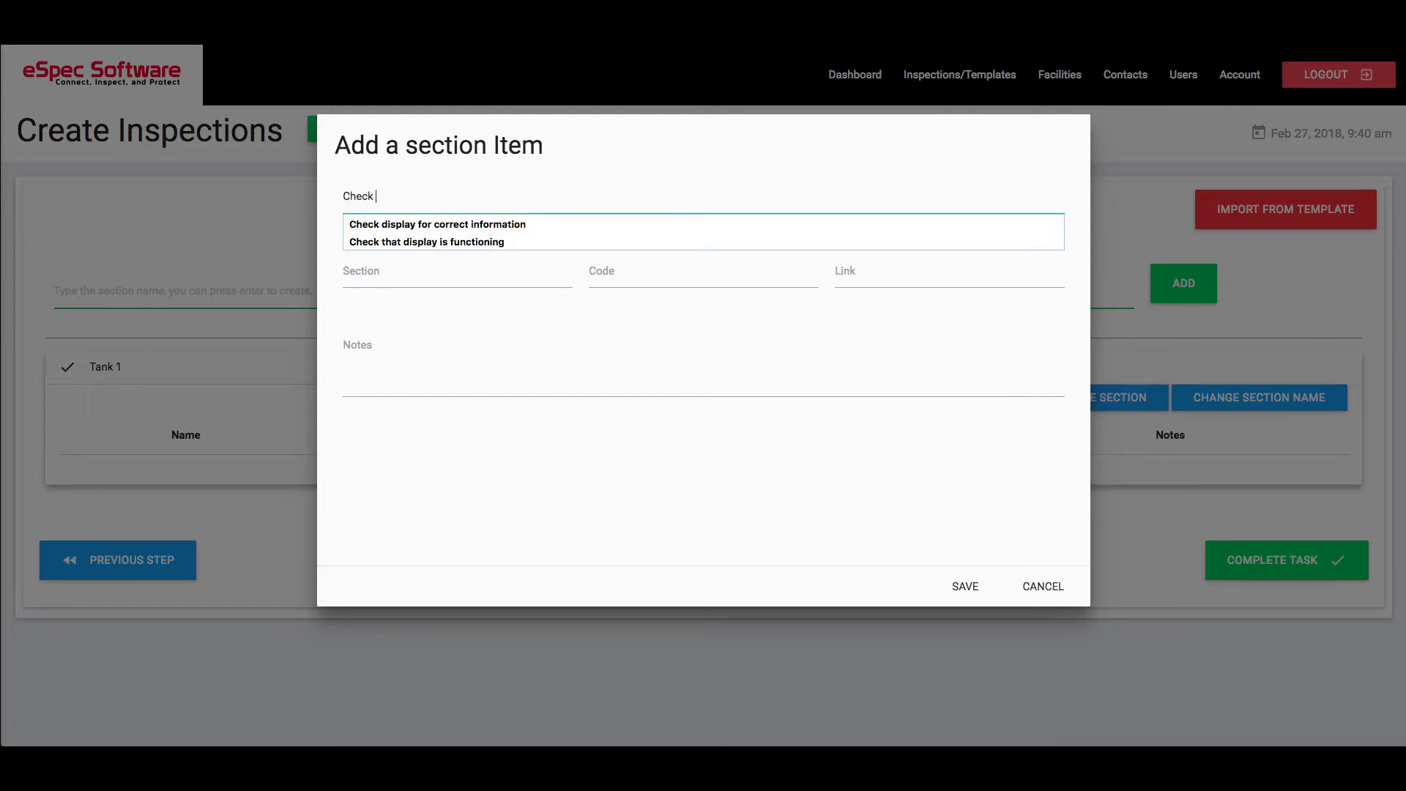
pyautogui.write('Piping')
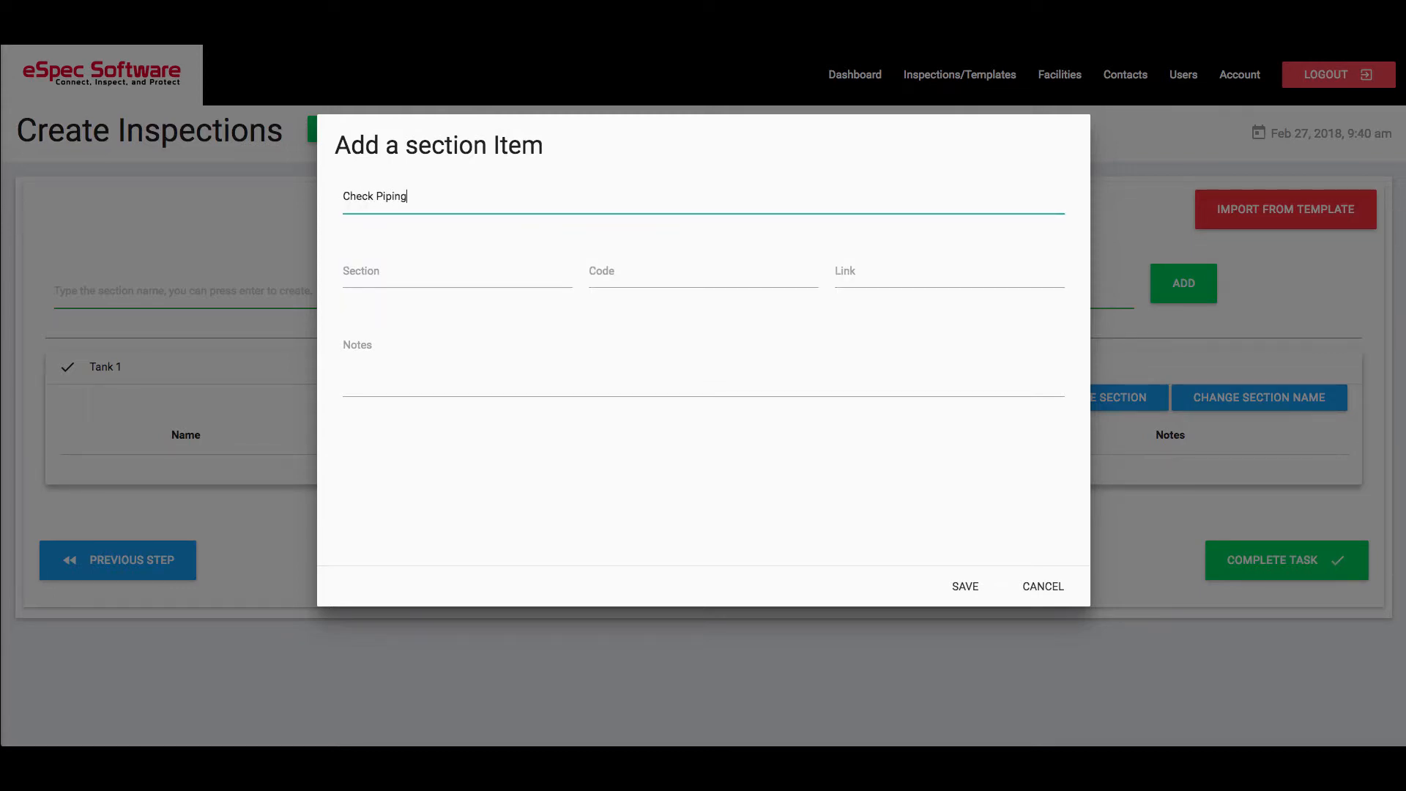
# - Set the Check Piping item's section to 12.2 and its code to 131.4, leaving the link empty
pyautogui.click(442, 271)
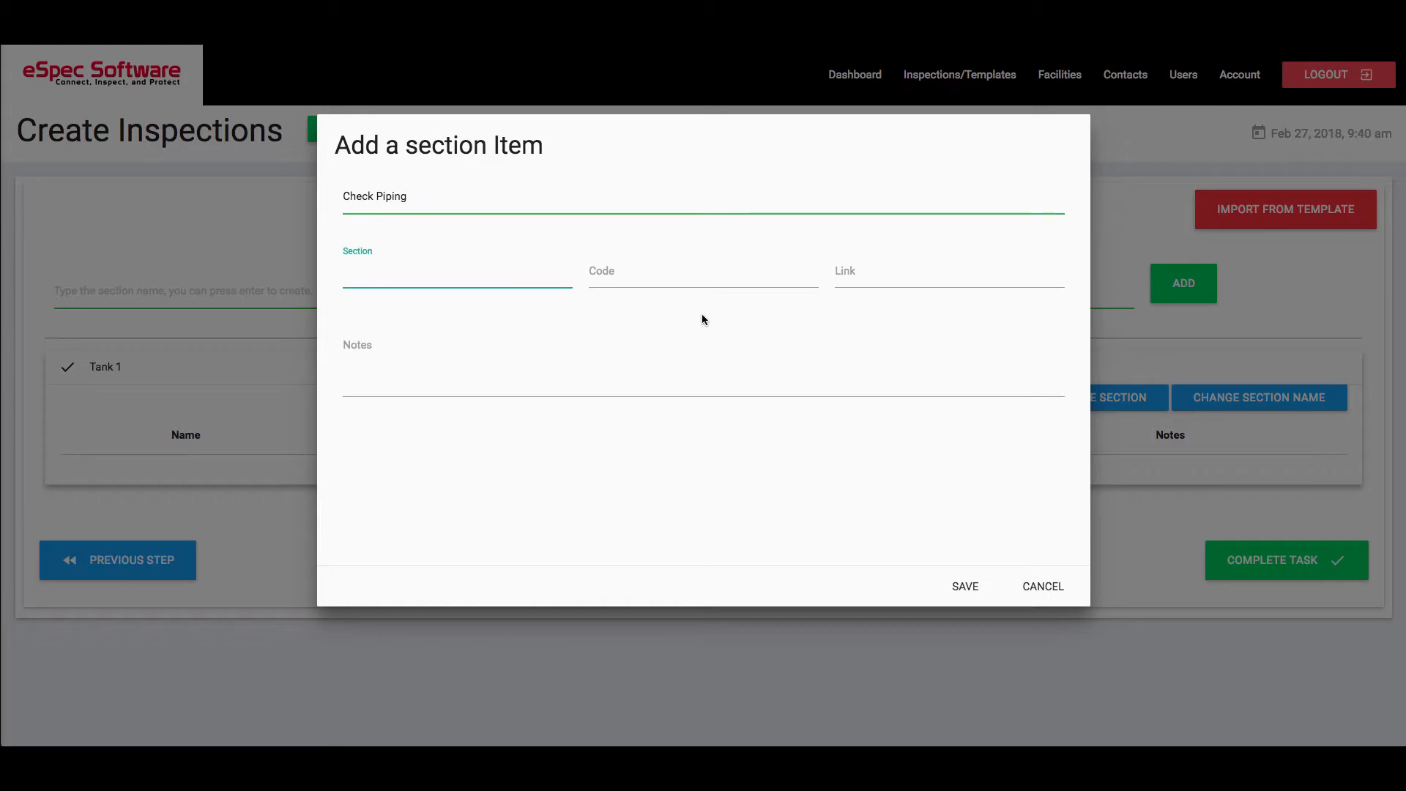
pyautogui.click(674, 279)
pyautogui.click(477, 272)
pyautogui.click(709, 273)
pyautogui.click(456, 272)
pyautogui.write('12.2')
pyautogui.click(712, 272)
pyautogui.write('131.')
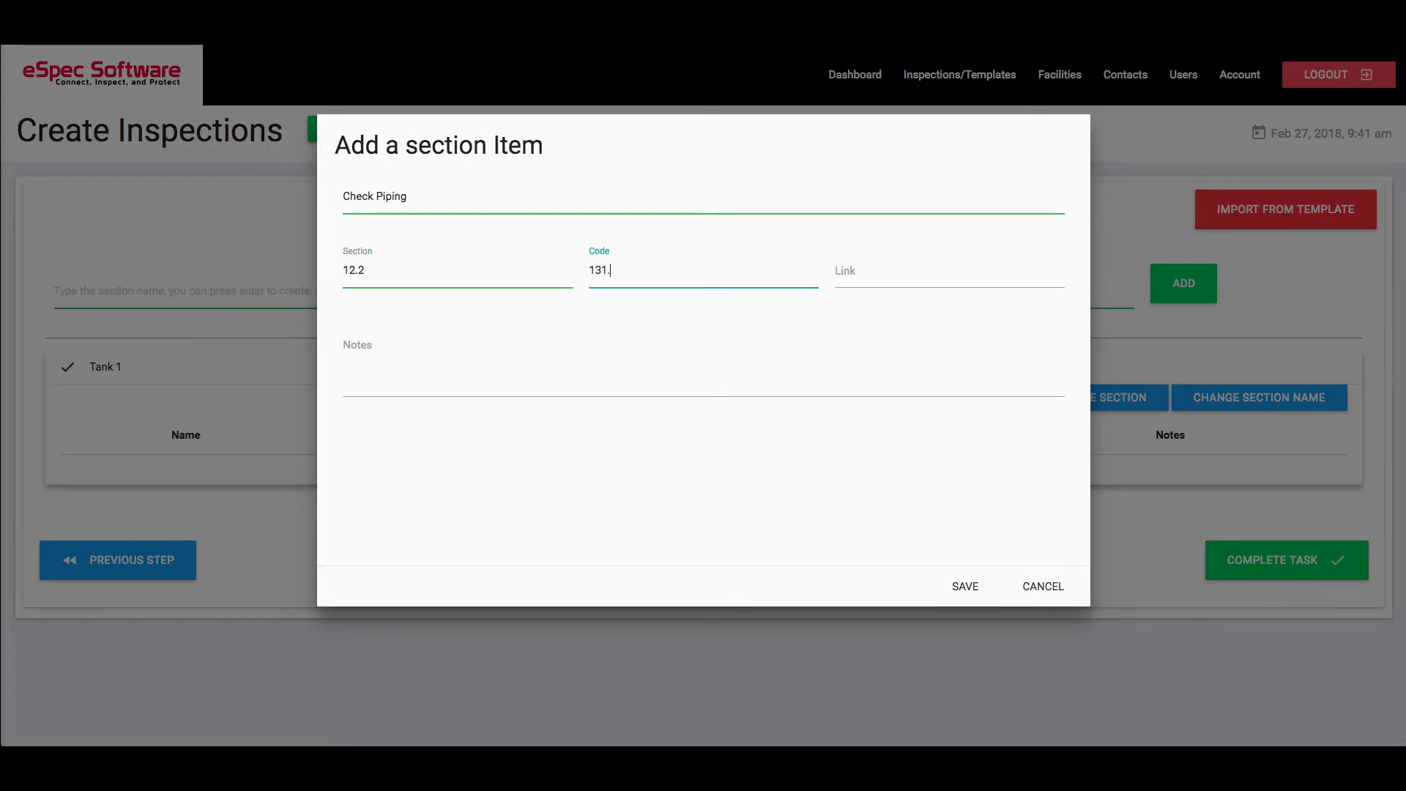
pyautogui.write('4')
pyautogui.click(899, 275)
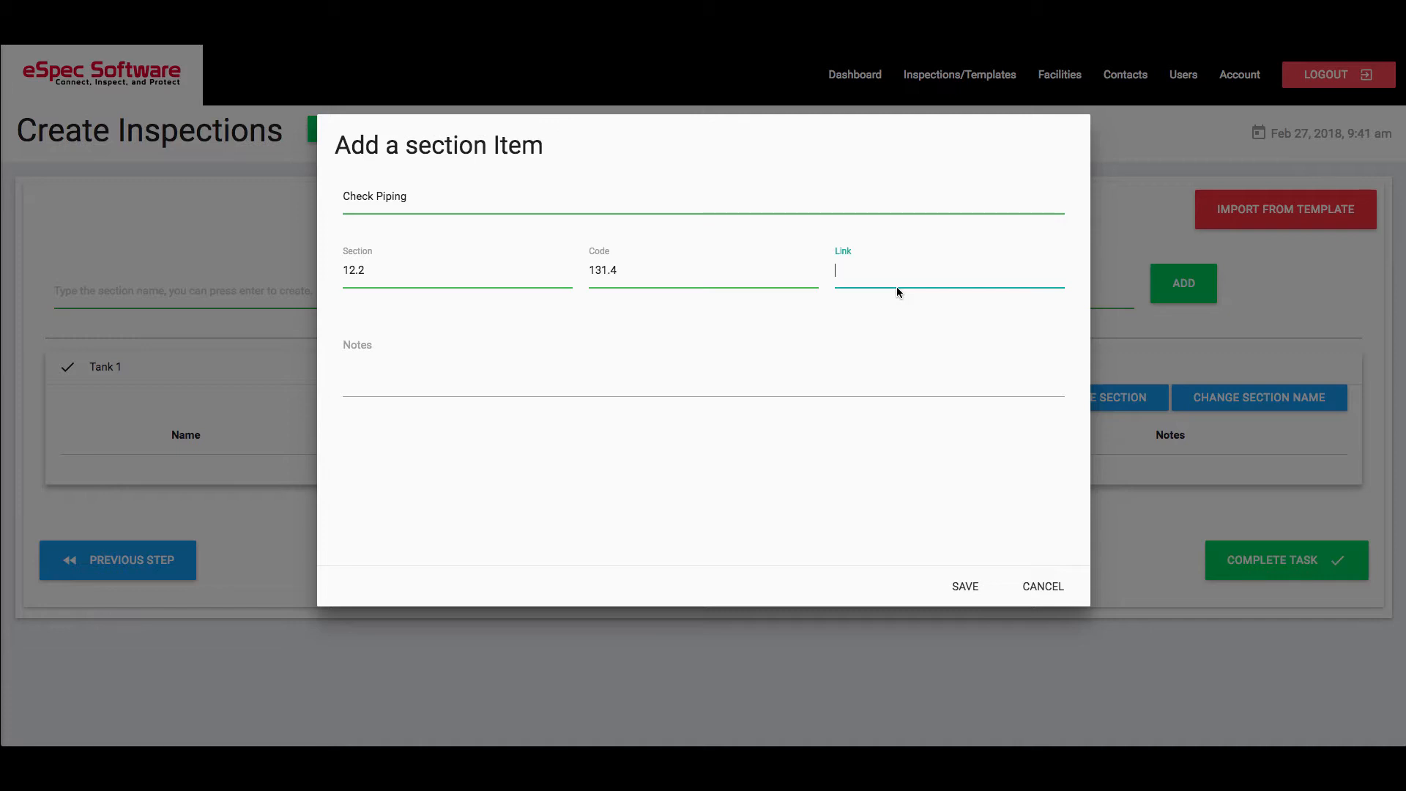
# - Enter the item note "Check piping for corrosion", save the item and collapse the Tank 1 section
pyautogui.click(572, 374)
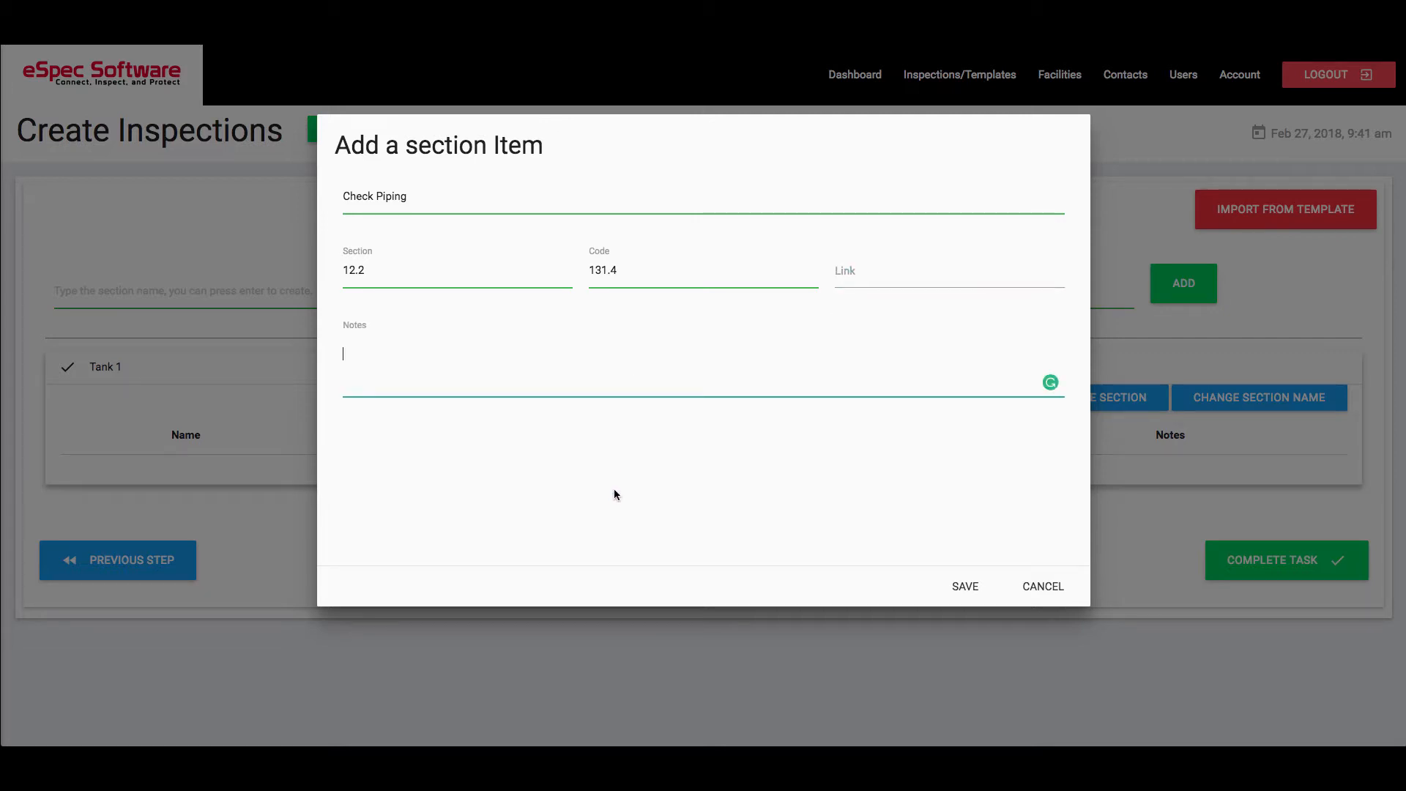
pyautogui.write('Check piping for corrosion')
pyautogui.click(968, 584)
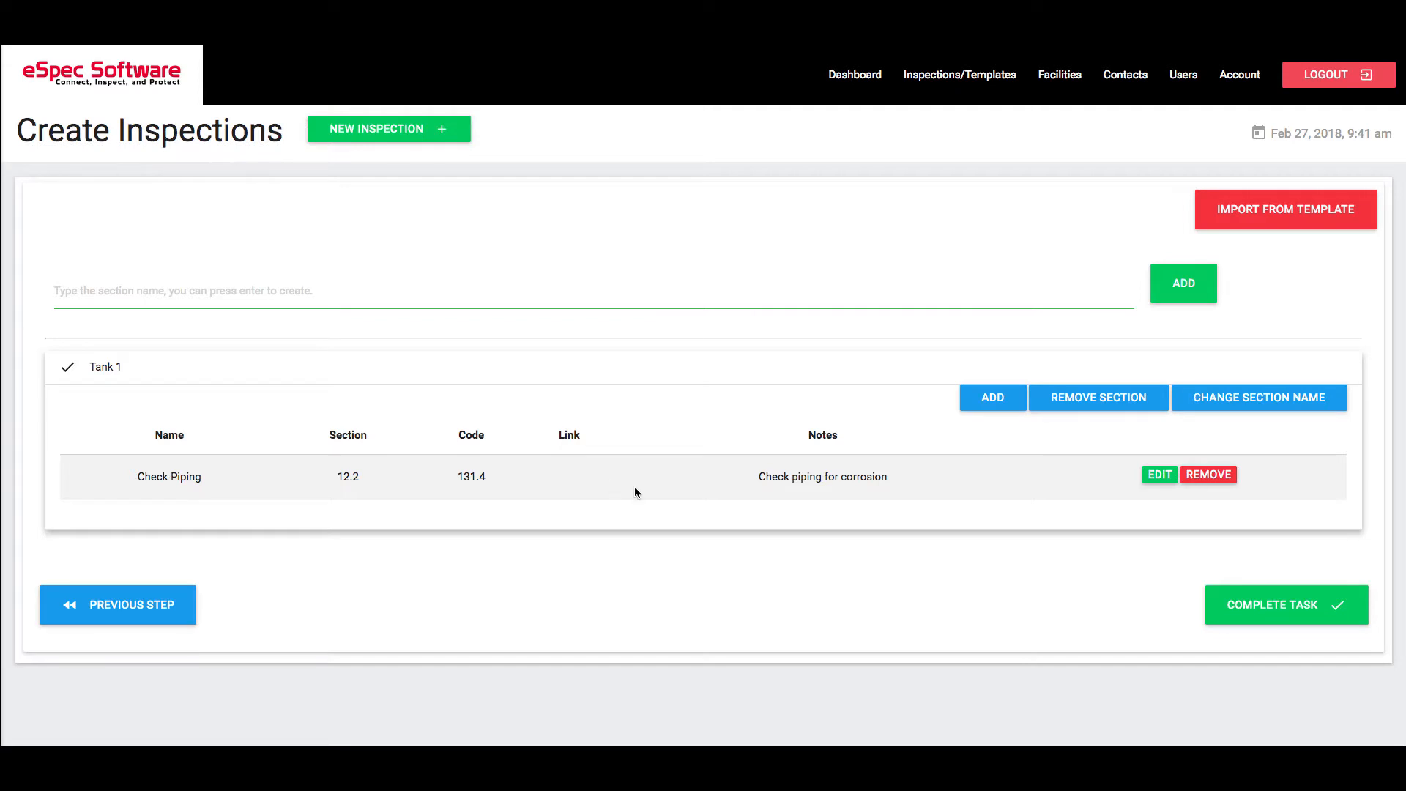
pyautogui.click(718, 367)
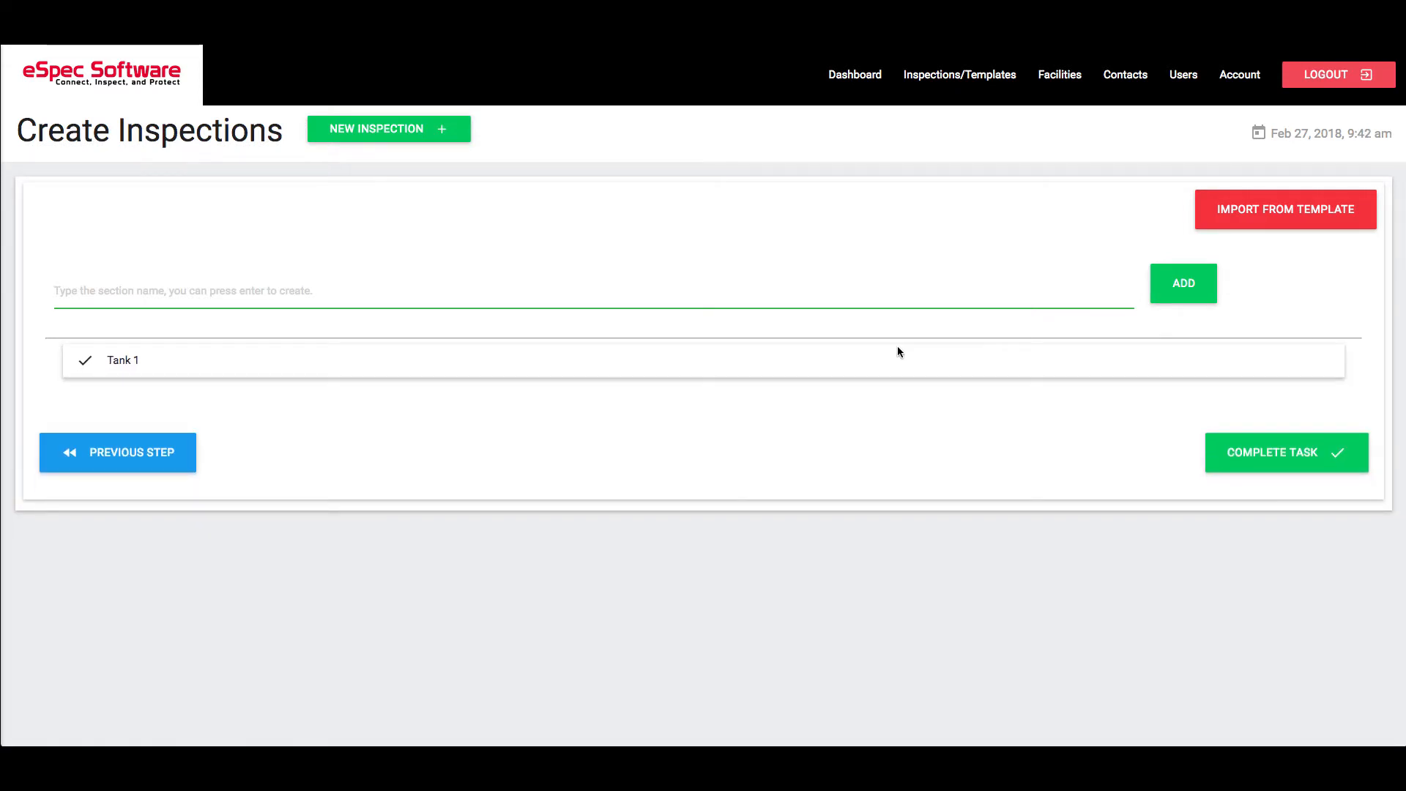
# - Import the sections of the Dispenser template into the inspection
pyautogui.click(1269, 208)
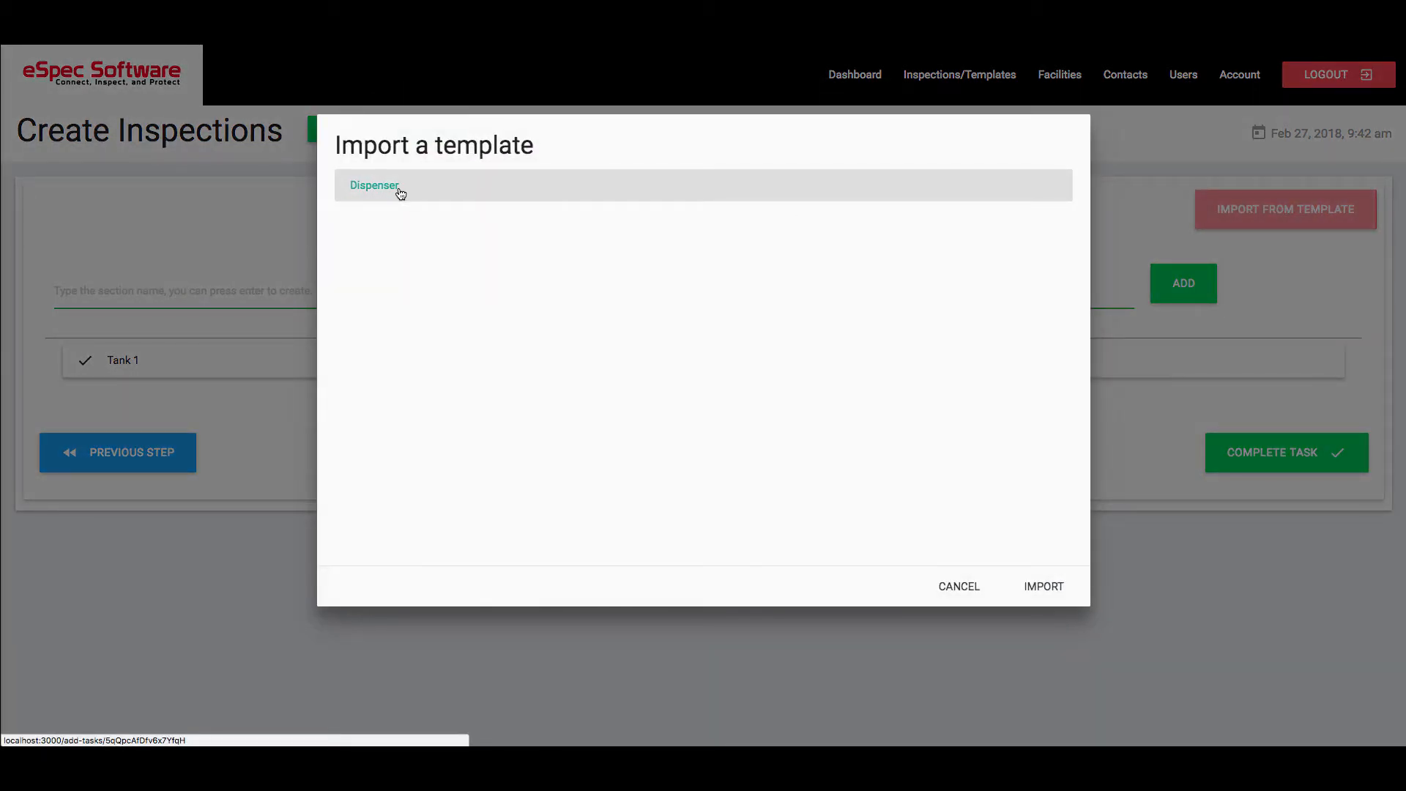
pyautogui.click(401, 192)
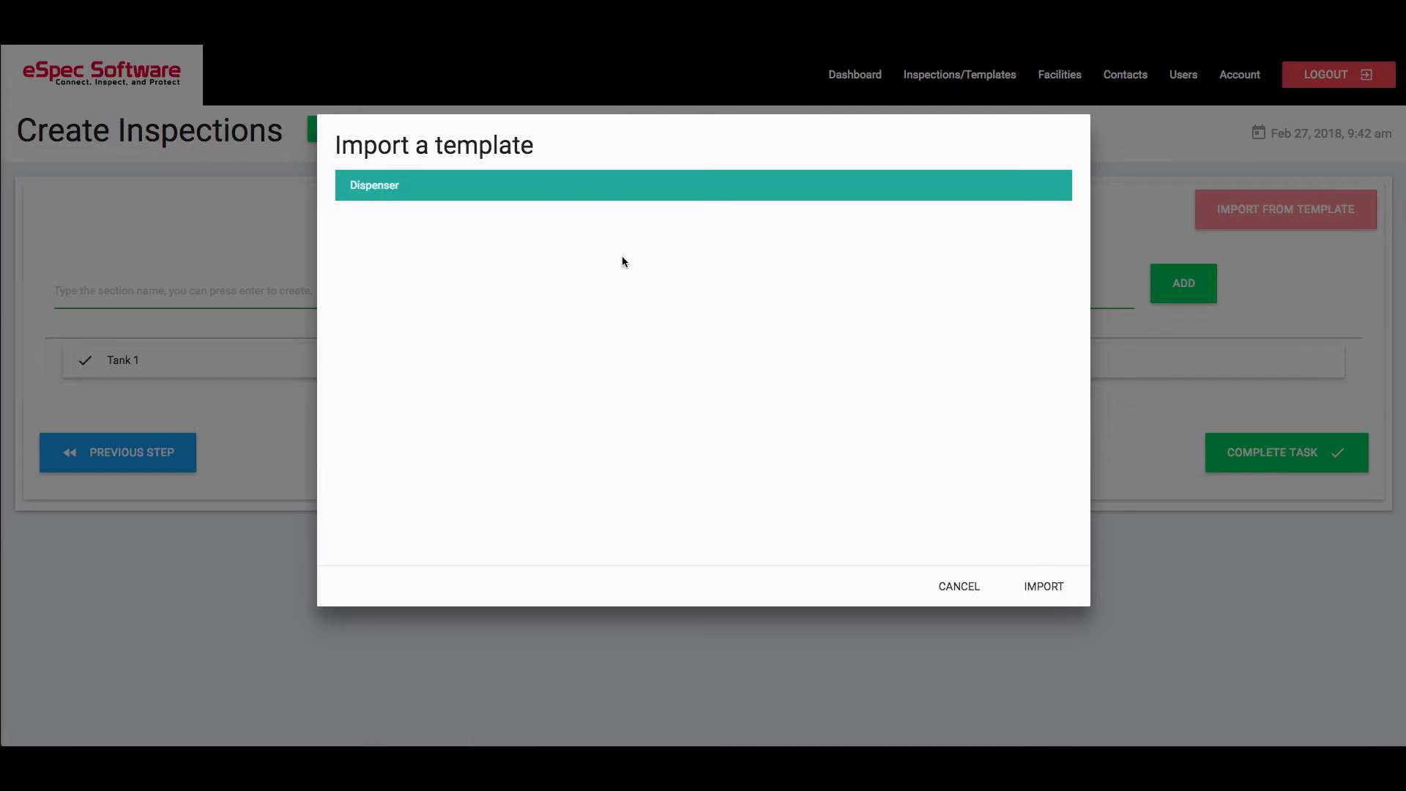
pyautogui.click(1049, 592)
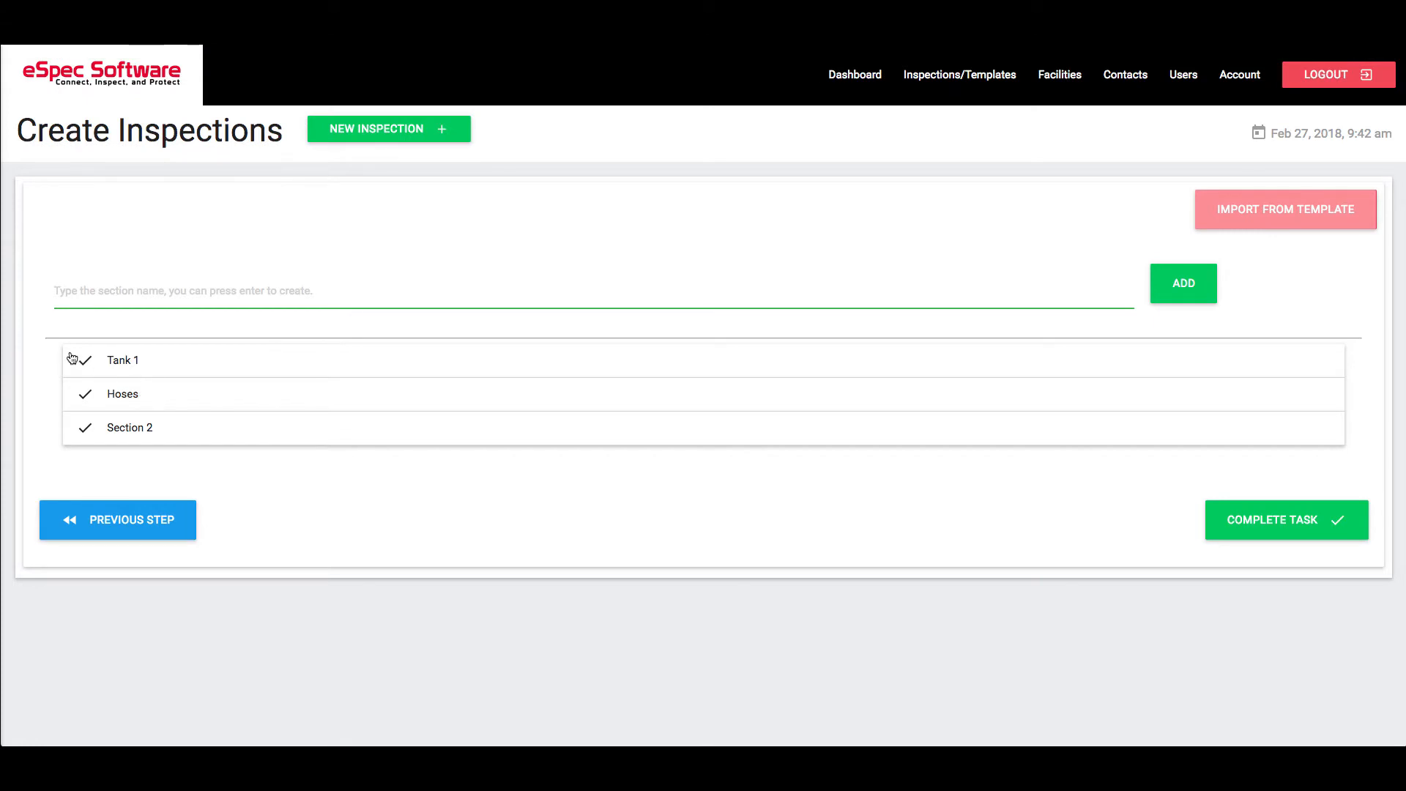
# - Review the imported Hoses and Section 2 sections and complete the inspection task
pyautogui.click(125, 396)
pyautogui.click(135, 410)
pyautogui.click(143, 423)
pyautogui.click(136, 440)
pyautogui.click(132, 394)
pyautogui.click(129, 405)
pyautogui.click(1218, 524)
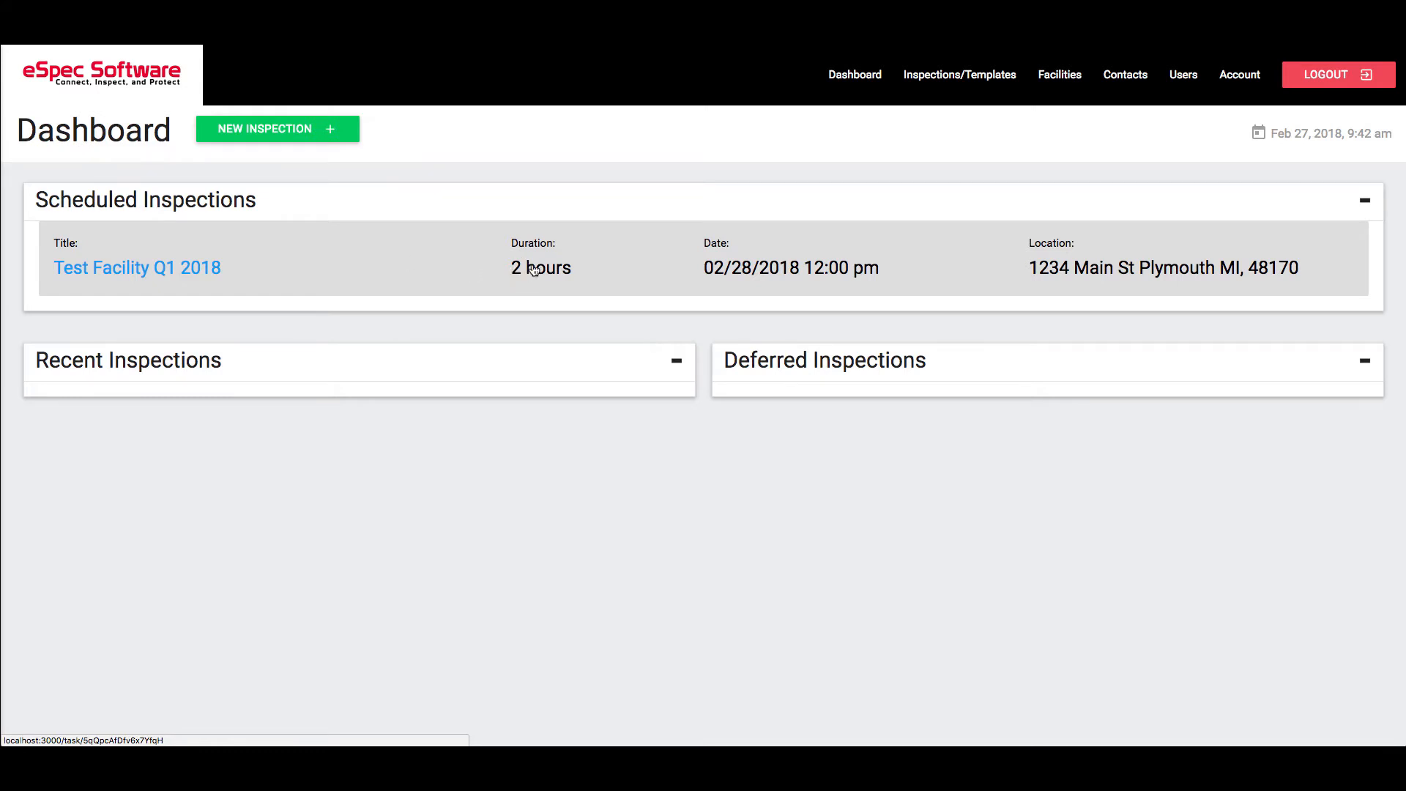
# - Open the scheduled Test Facility Q1 2018 inspection for editing, review its task details and sections, and complete the task edit
pyautogui.click(929, 269)
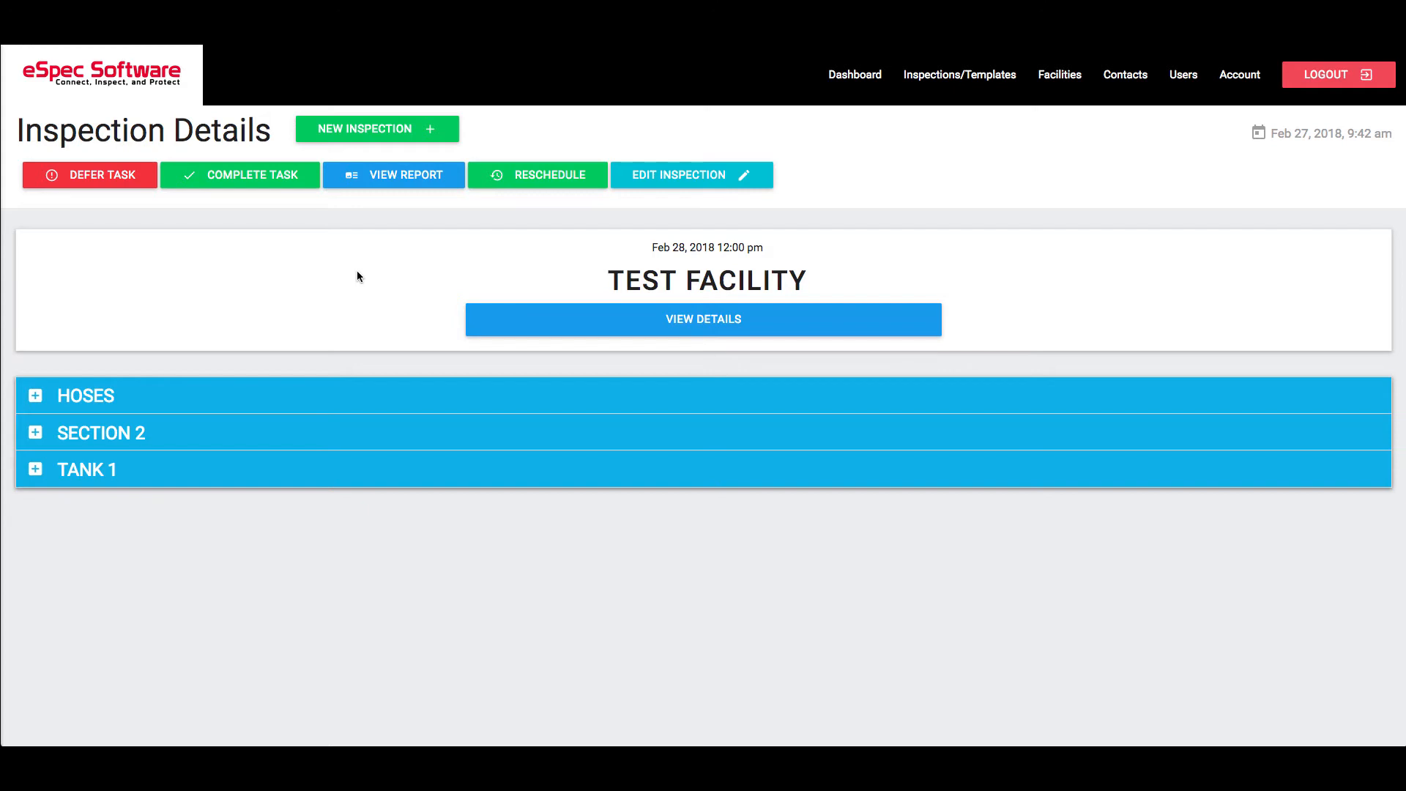
pyautogui.click(709, 176)
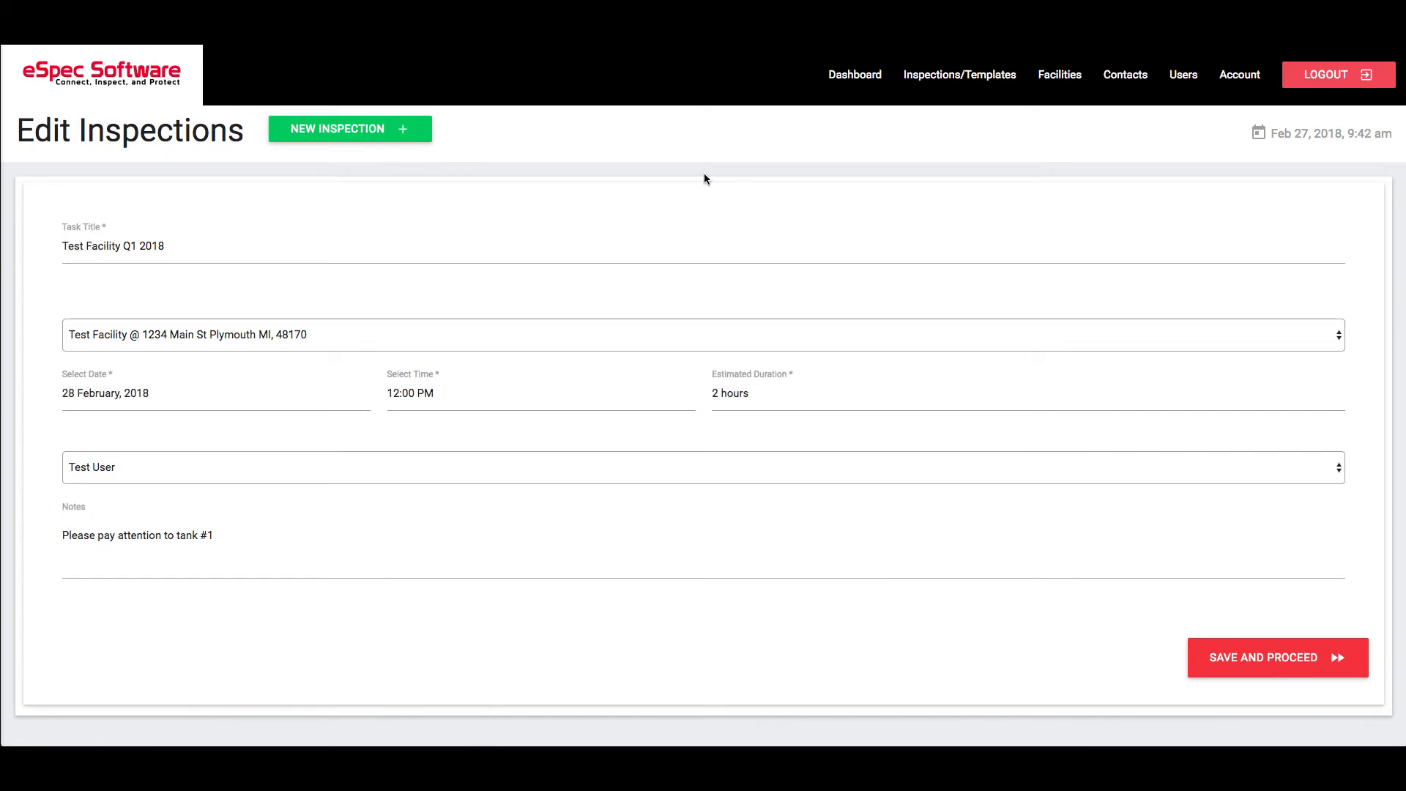
pyautogui.click(1229, 661)
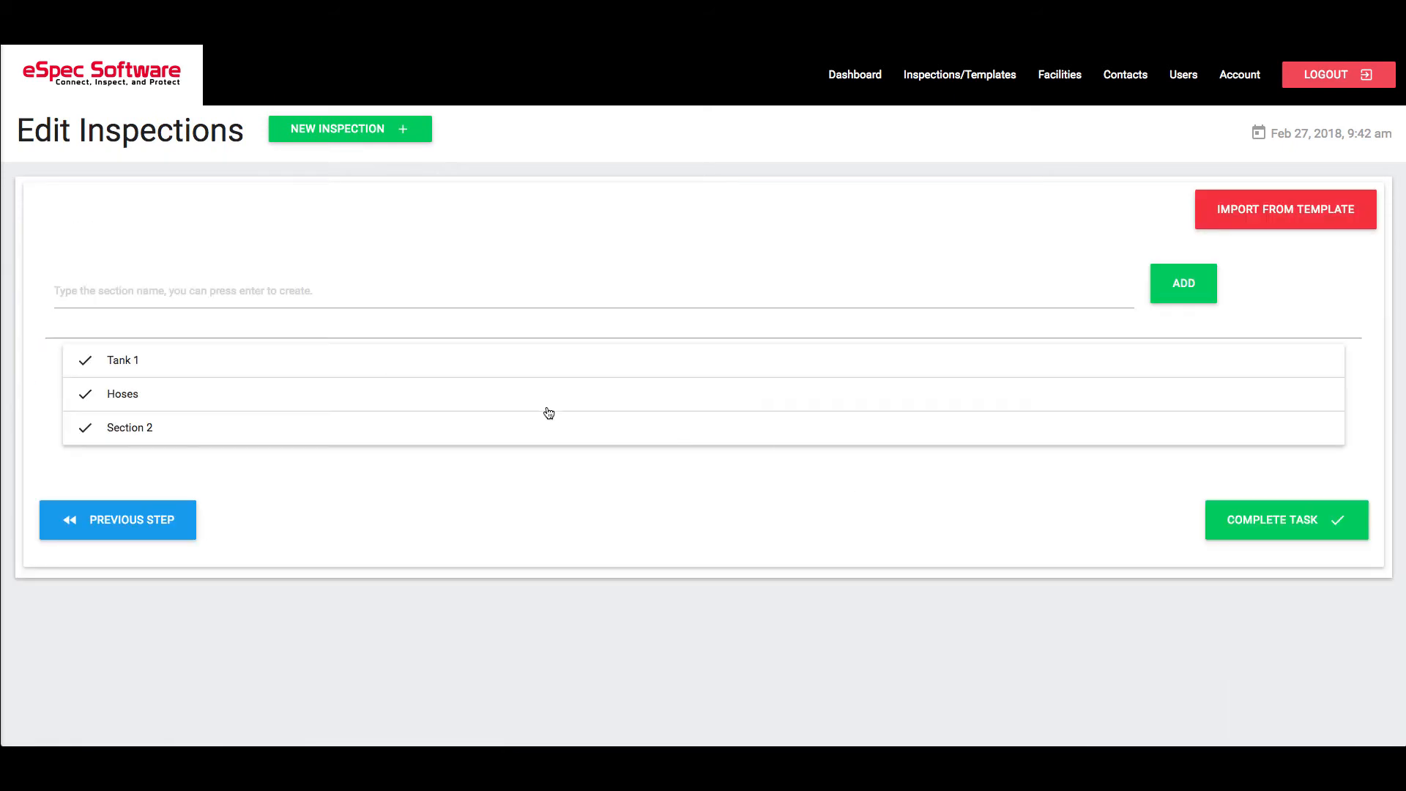
pyautogui.click(1275, 521)
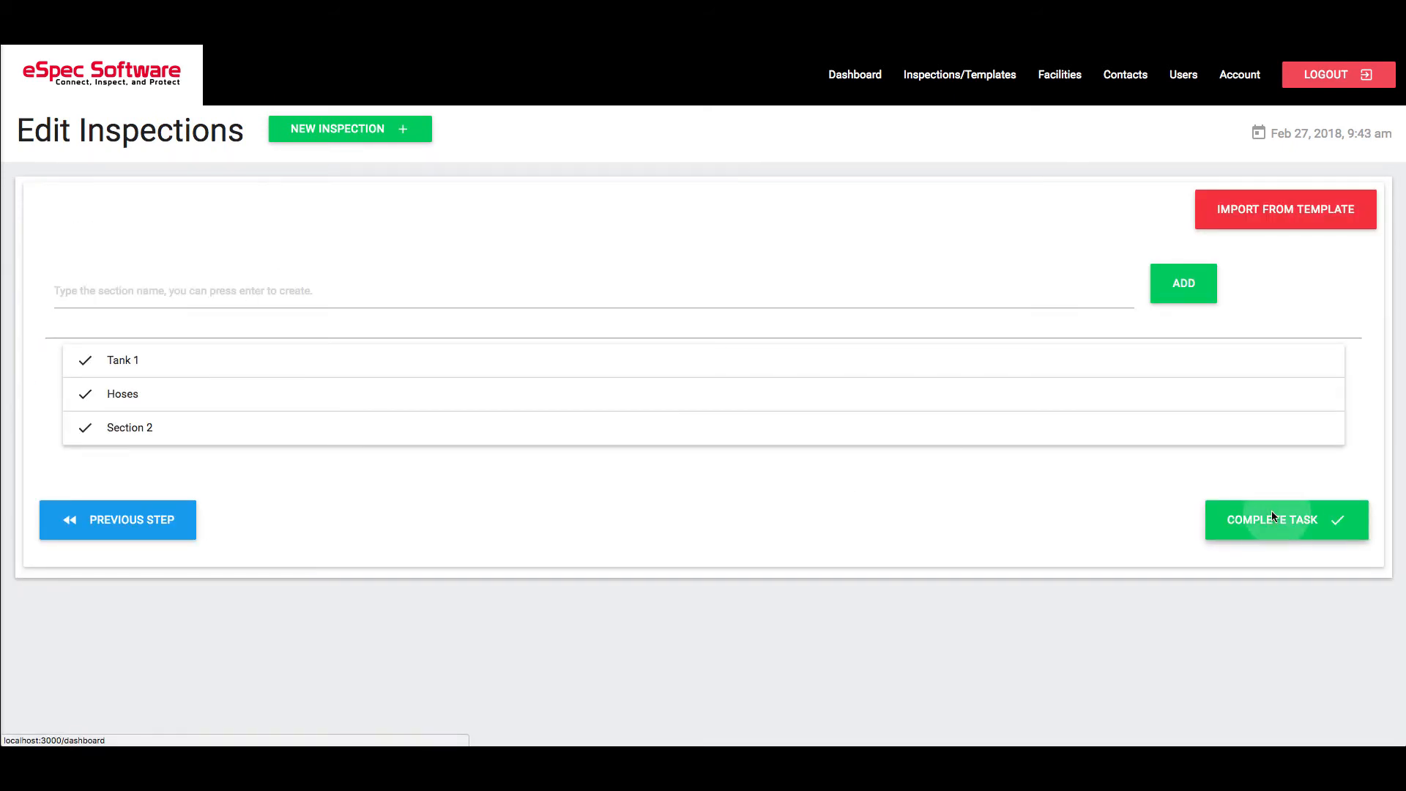
pyautogui.click(1245, 519)
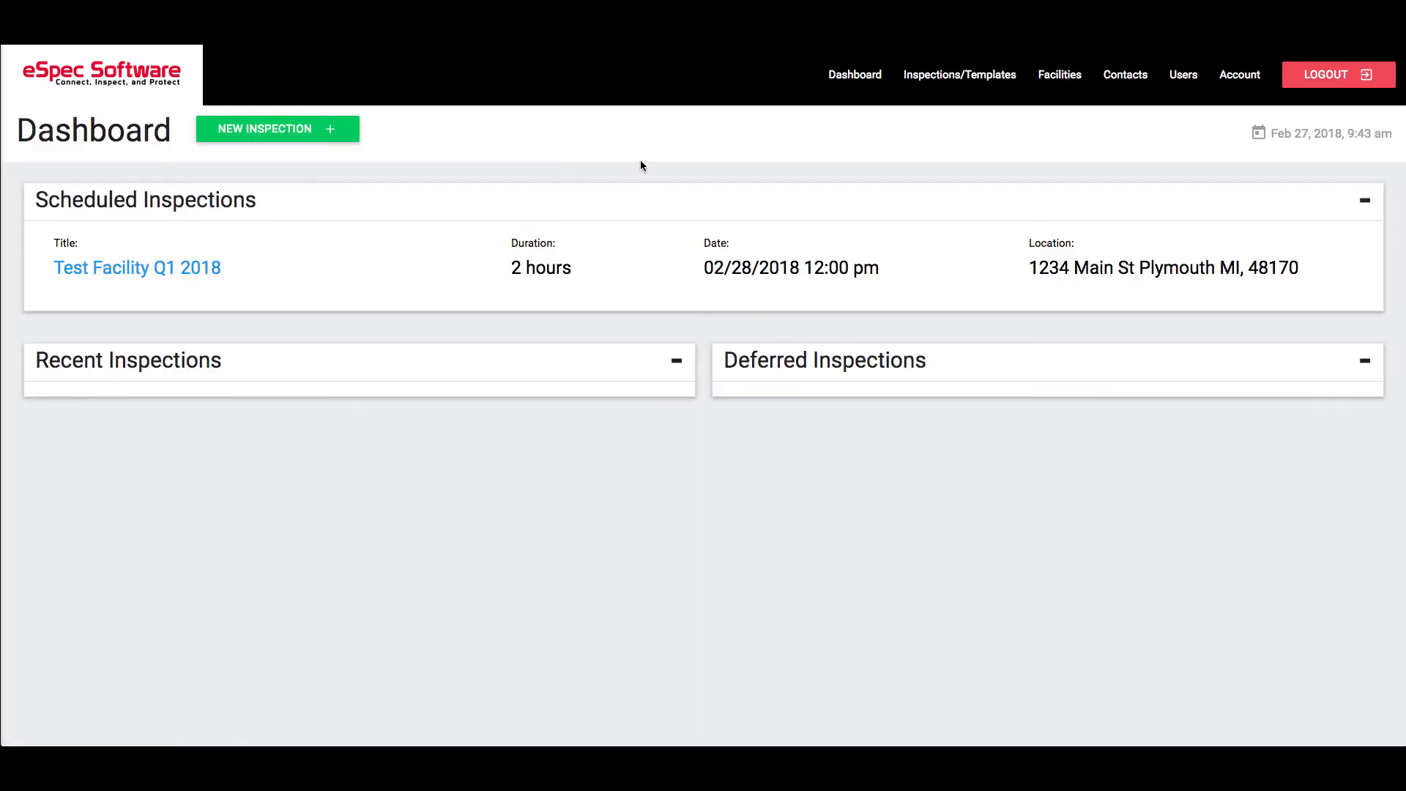
# - View the details of the Test Facility Q1 2018 inspection from the active inspections list and return to the list
pyautogui.click(974, 81)
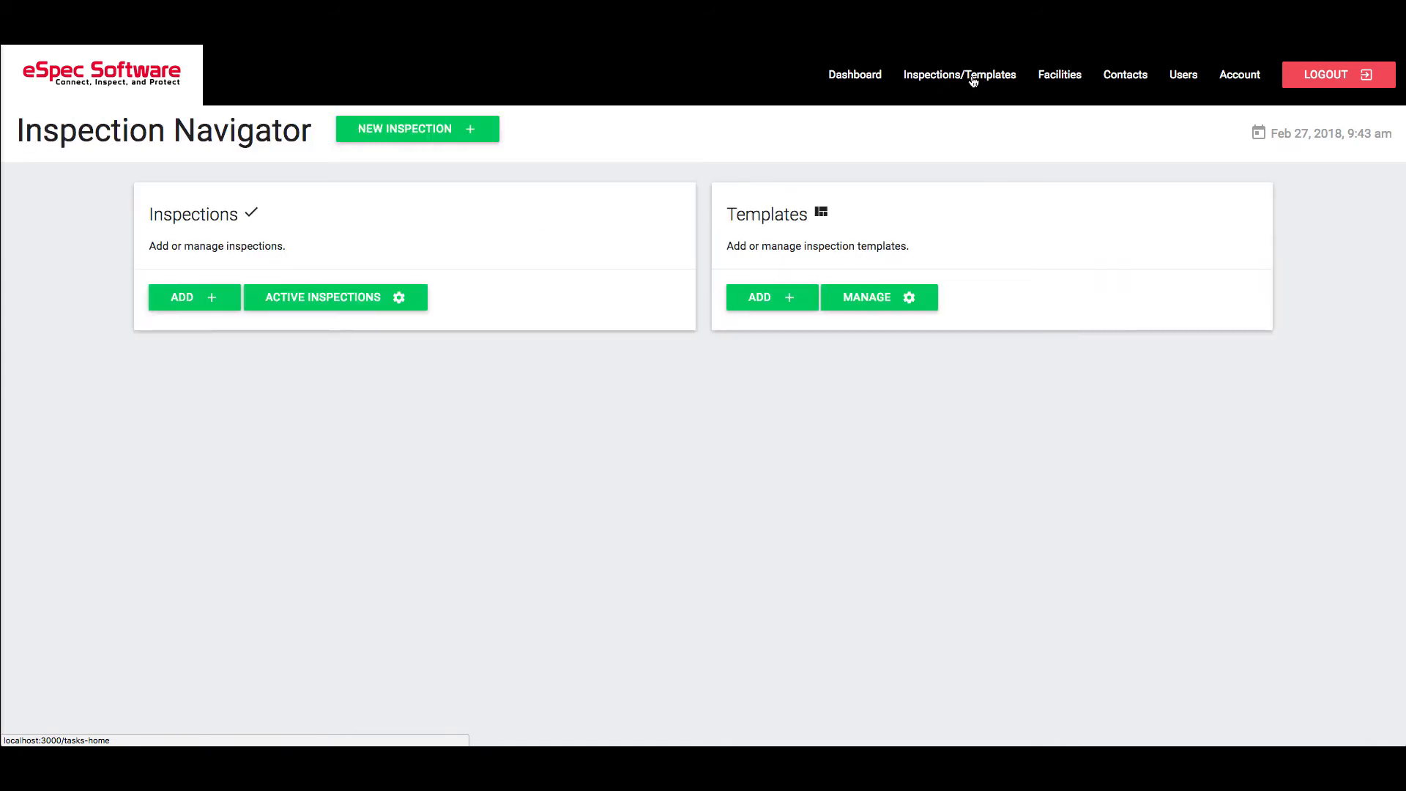
pyautogui.click(345, 300)
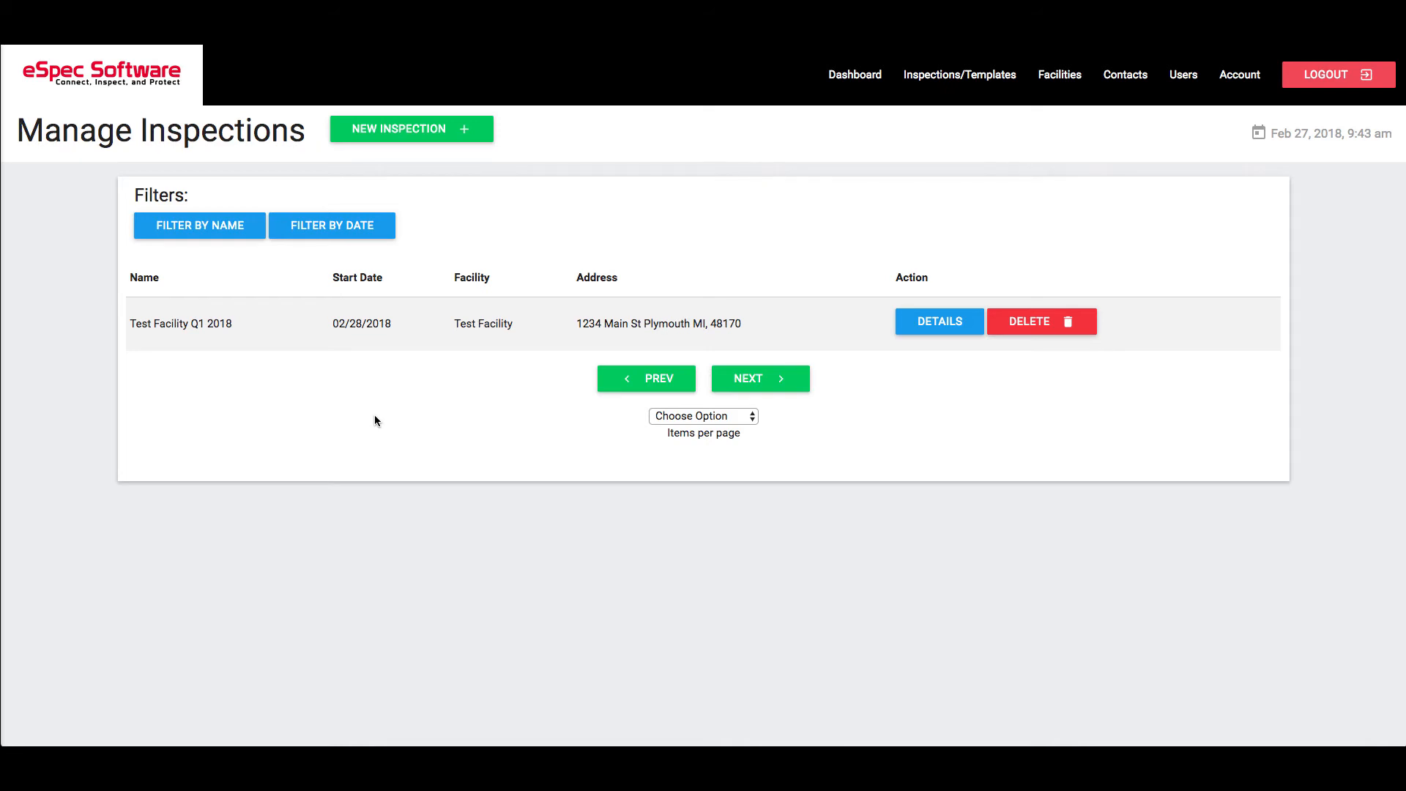
pyautogui.click(950, 330)
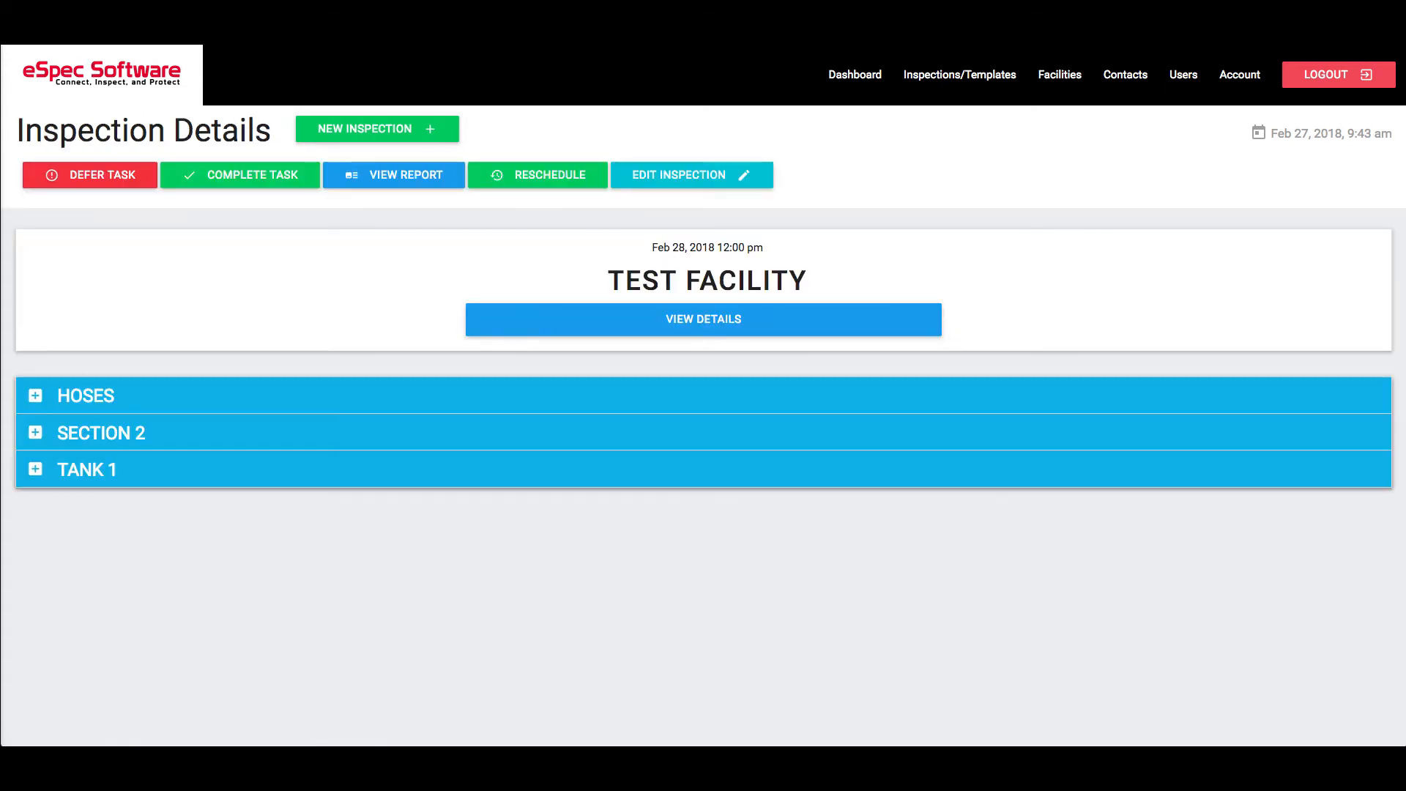
pyautogui.click(20, 27)
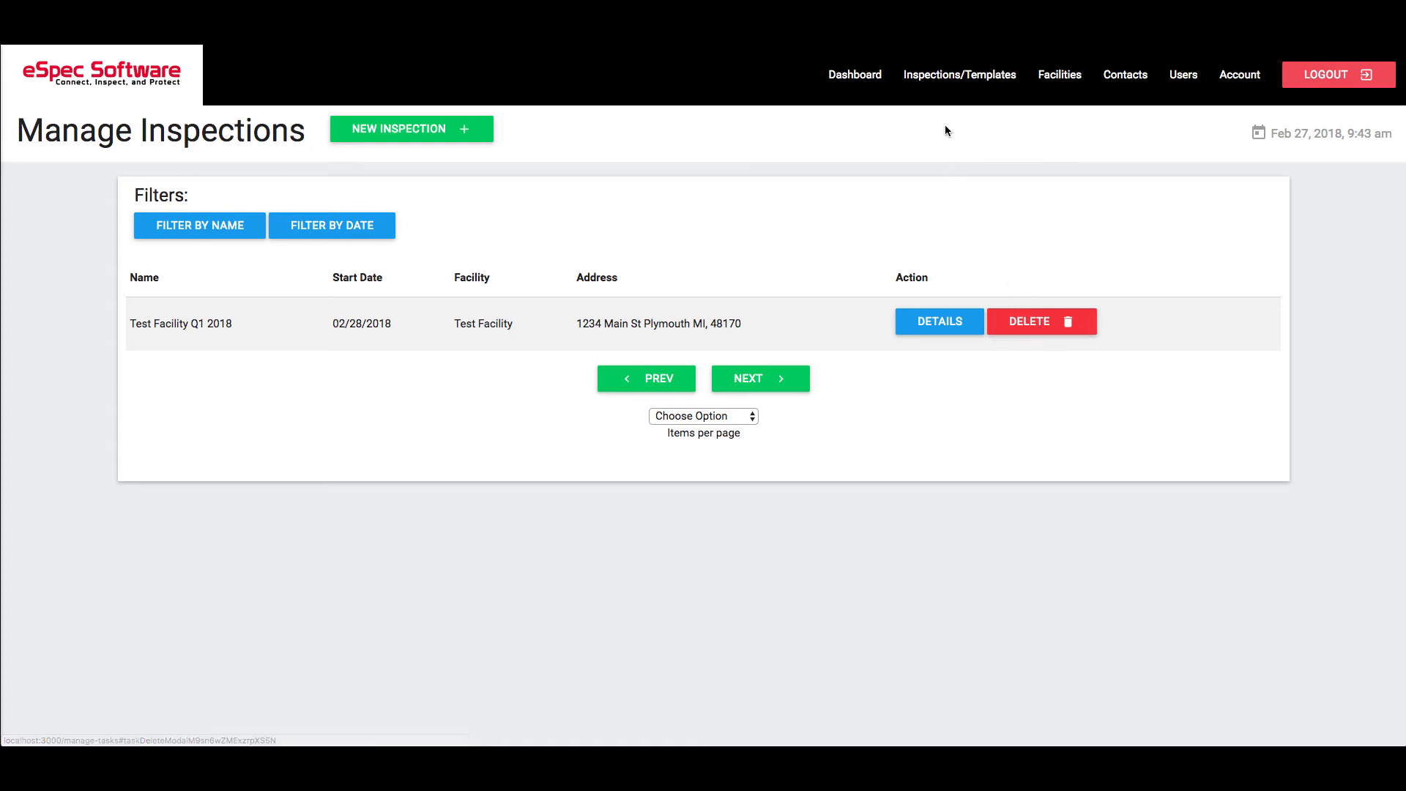
# - Open Test Facility's inspection history from its facility details and view the available items-per-page options
pyautogui.click(1060, 83)
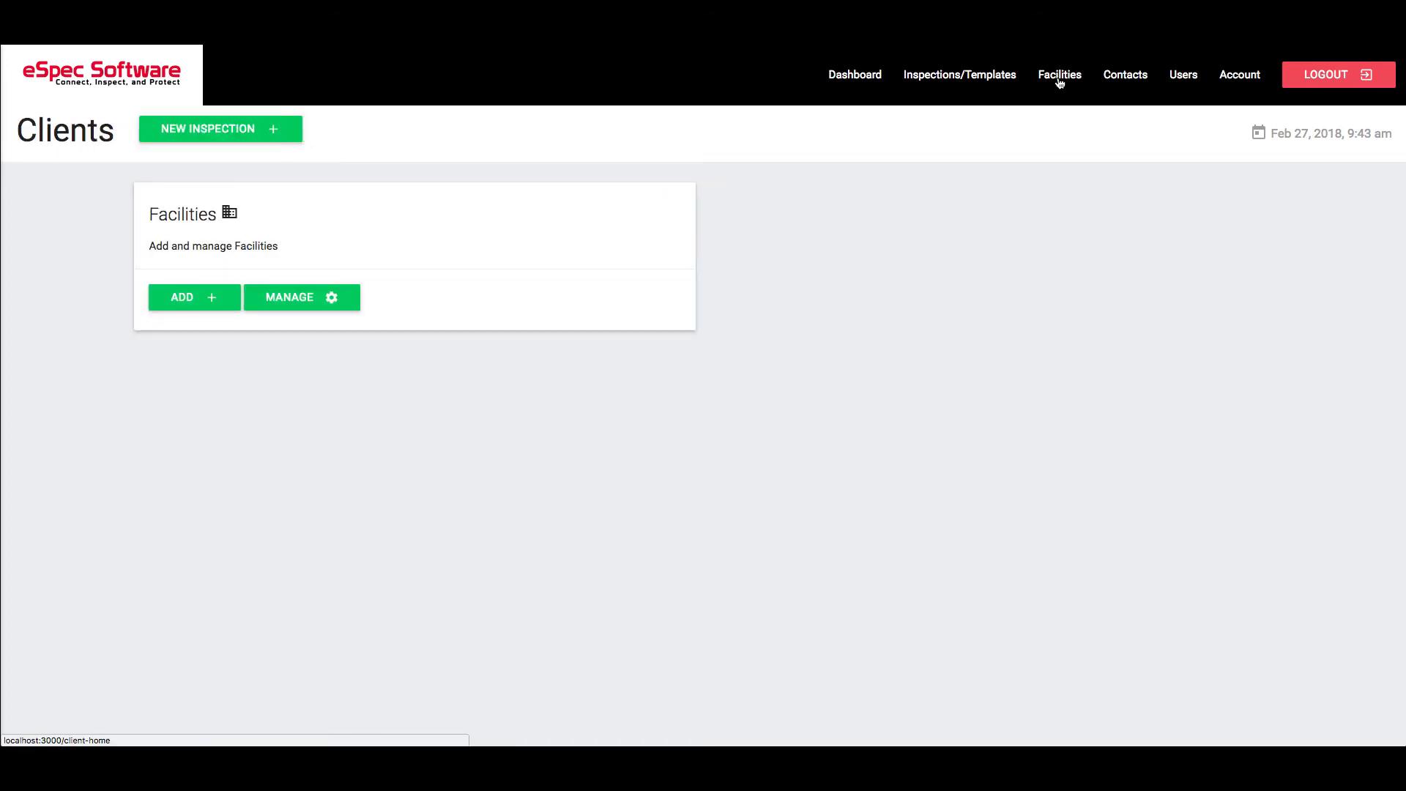
pyautogui.click(334, 297)
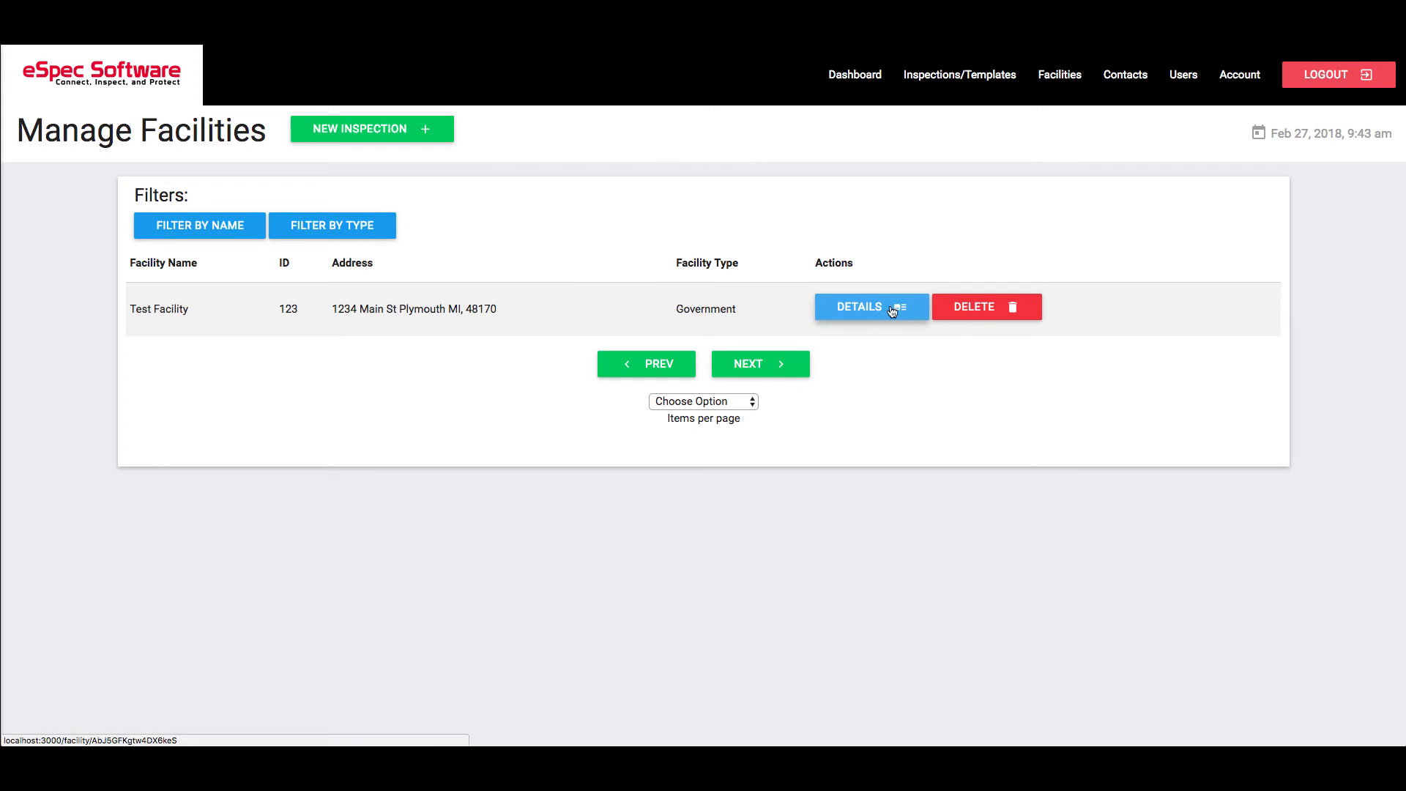
pyautogui.click(890, 306)
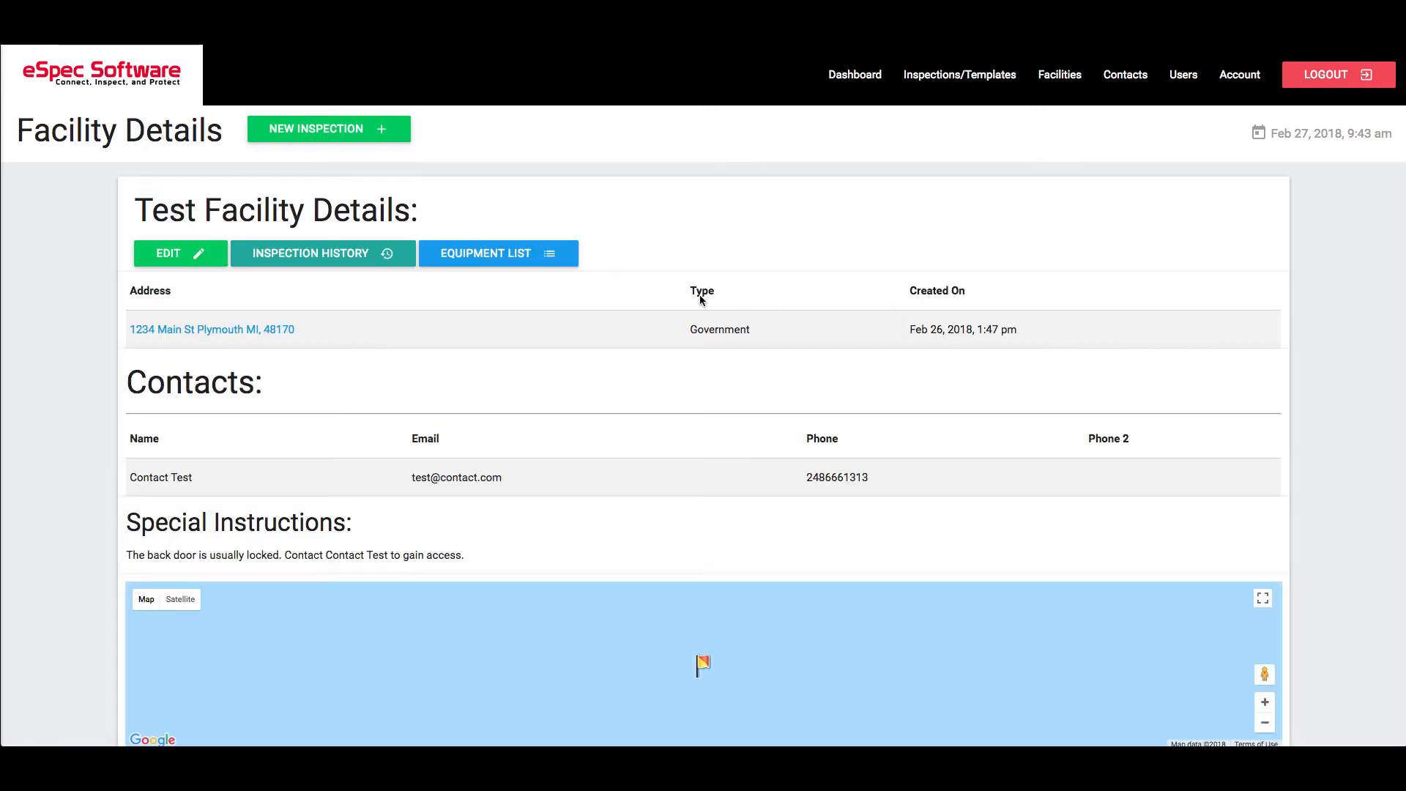
pyautogui.click(339, 258)
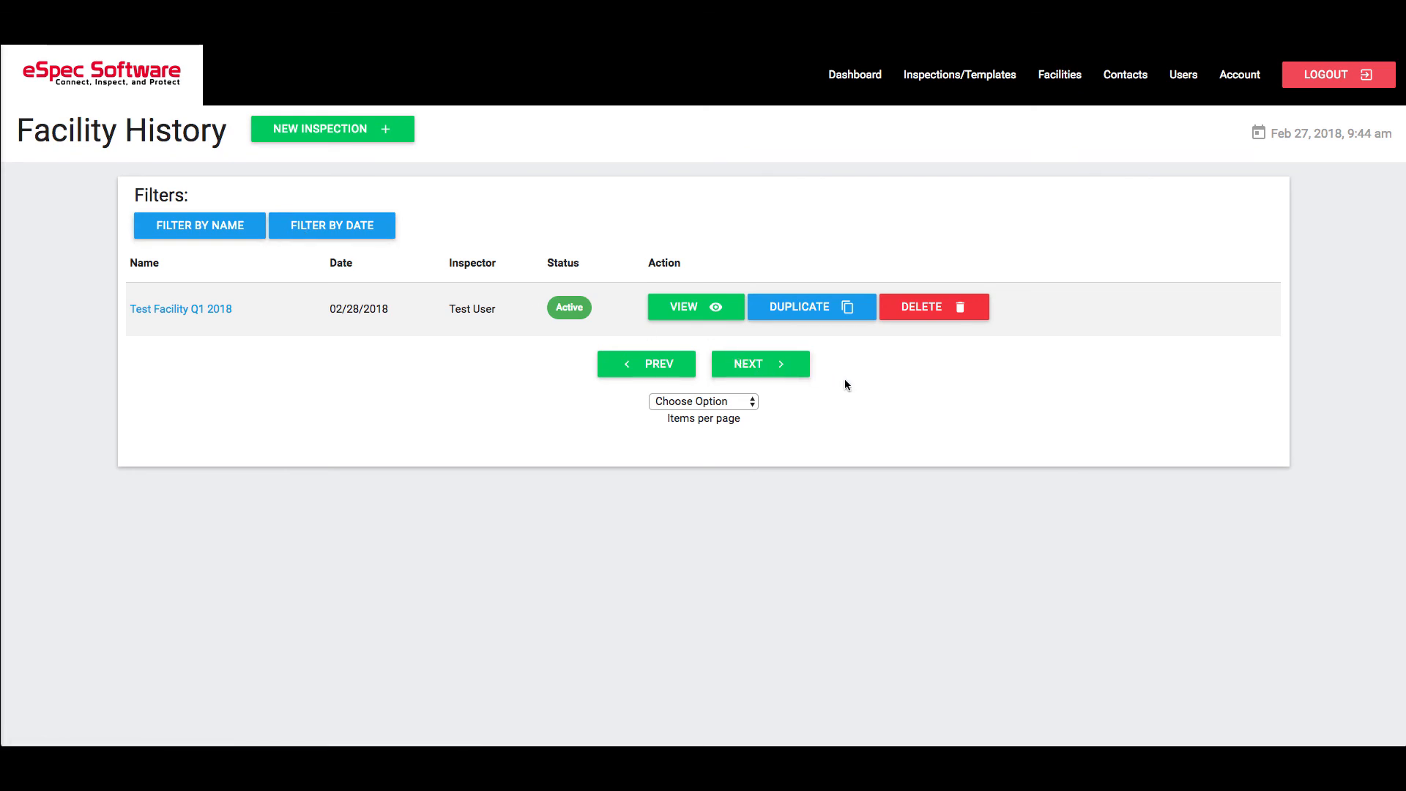
pyautogui.click(725, 407)
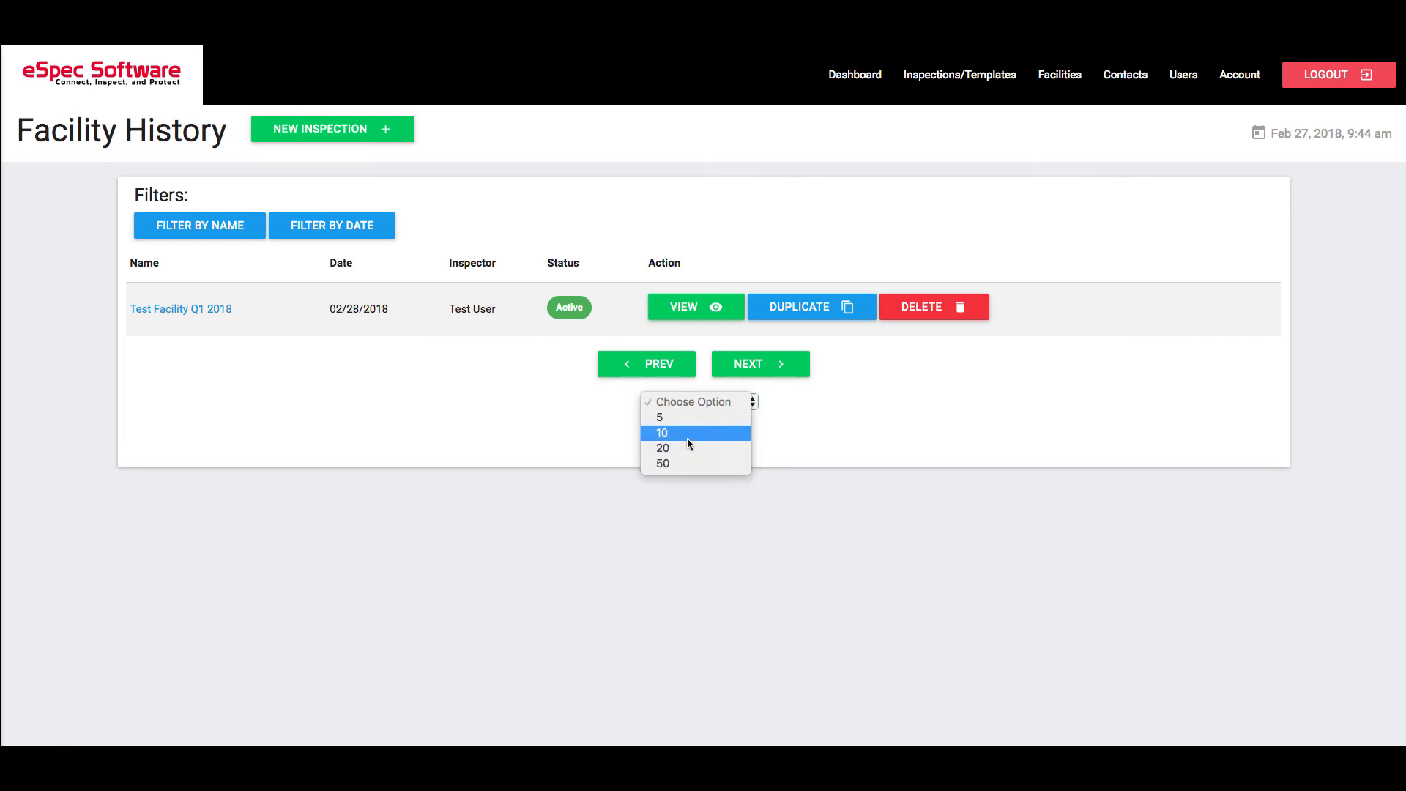
pyautogui.click(843, 427)
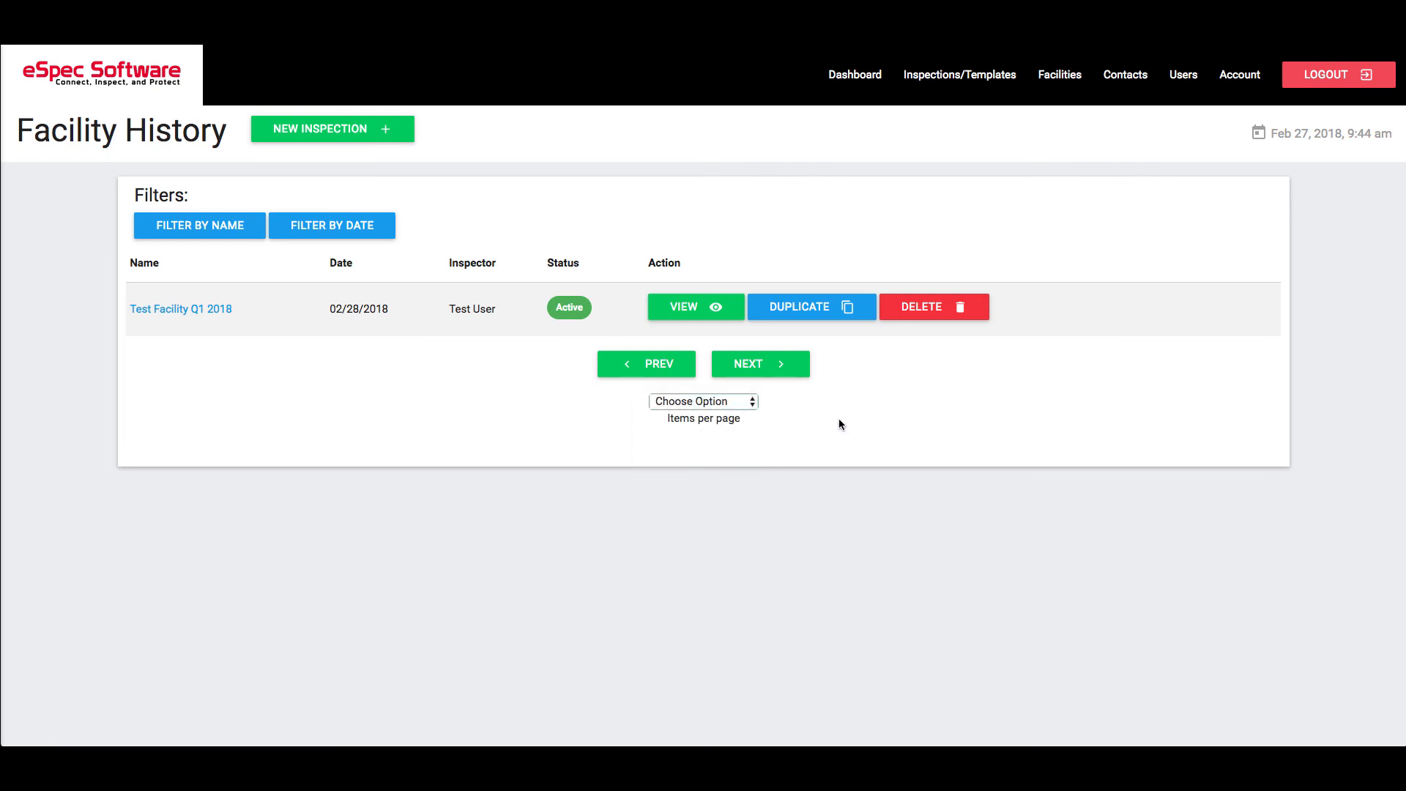